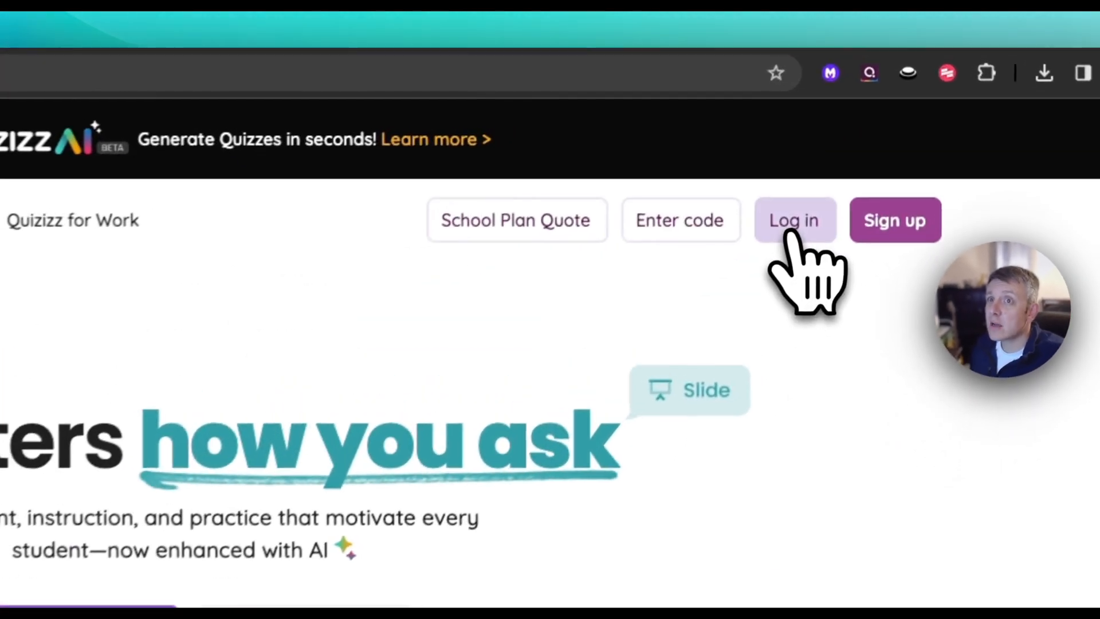
# Step: Log in to the Quizizz teacher account from the home page
pyautogui.click(794, 226)
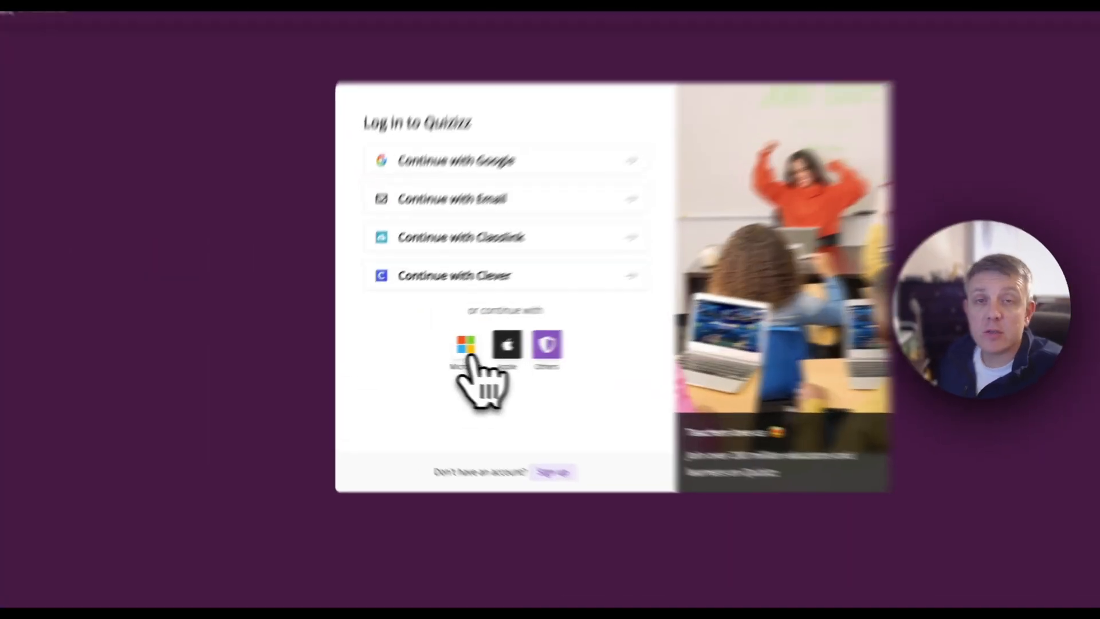
pyautogui.click(466, 352)
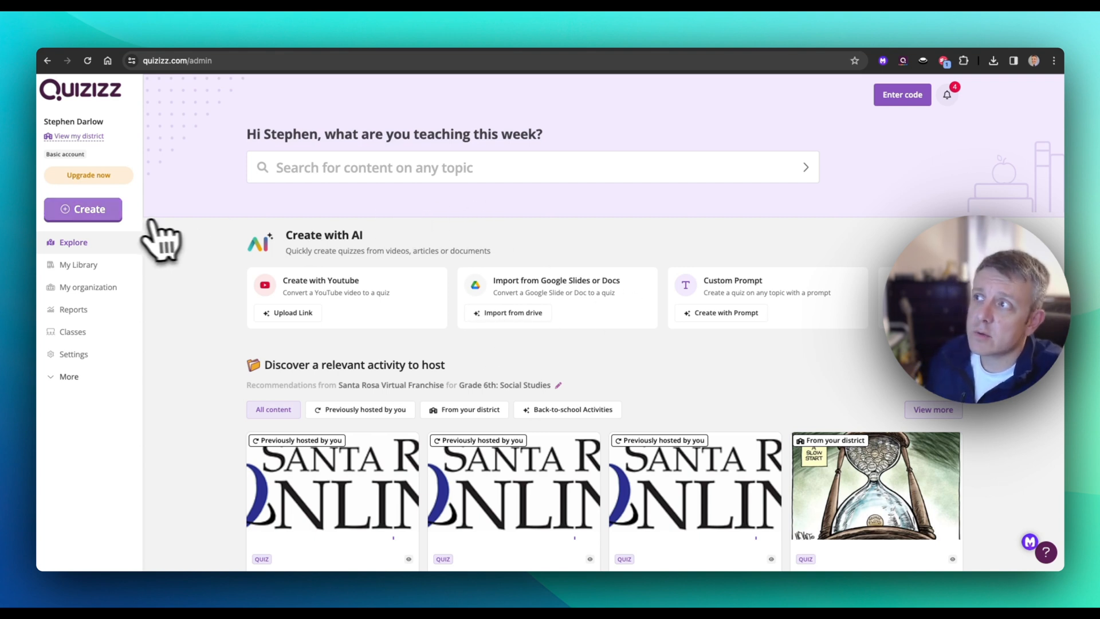
# Step: Start creating a new AI-generated quiz from an uploaded document
pyautogui.click(103, 214)
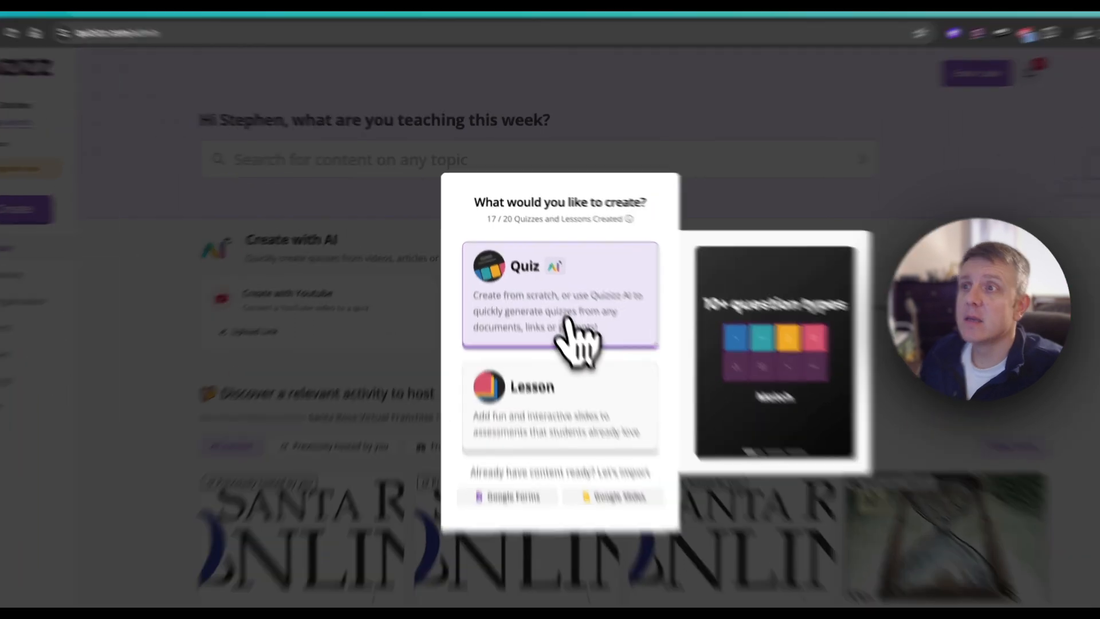
pyautogui.click(557, 301)
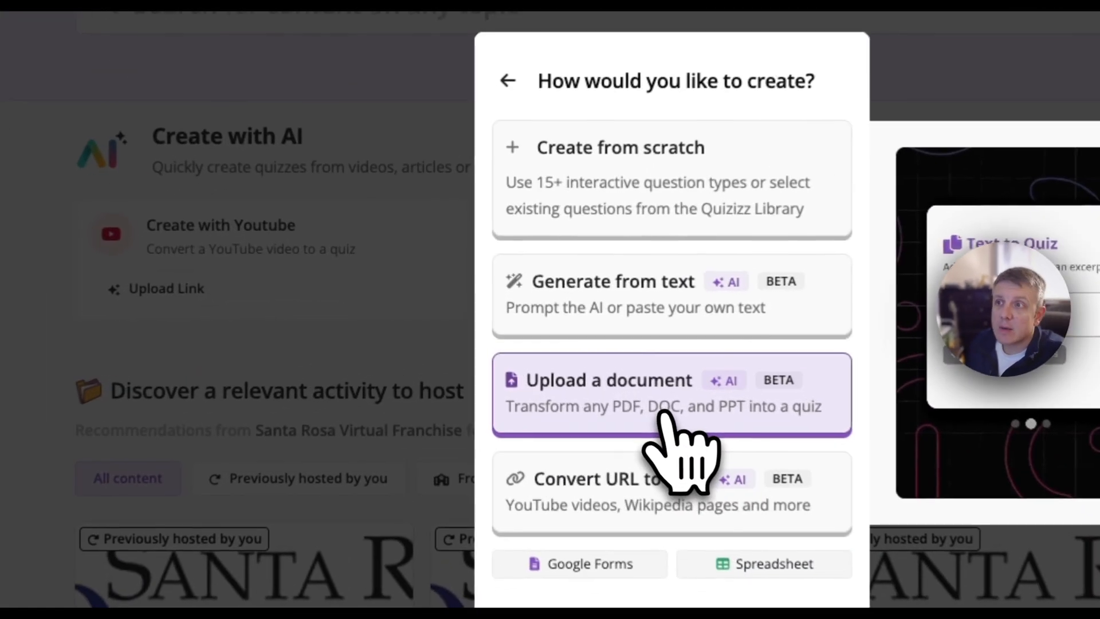
pyautogui.click(664, 415)
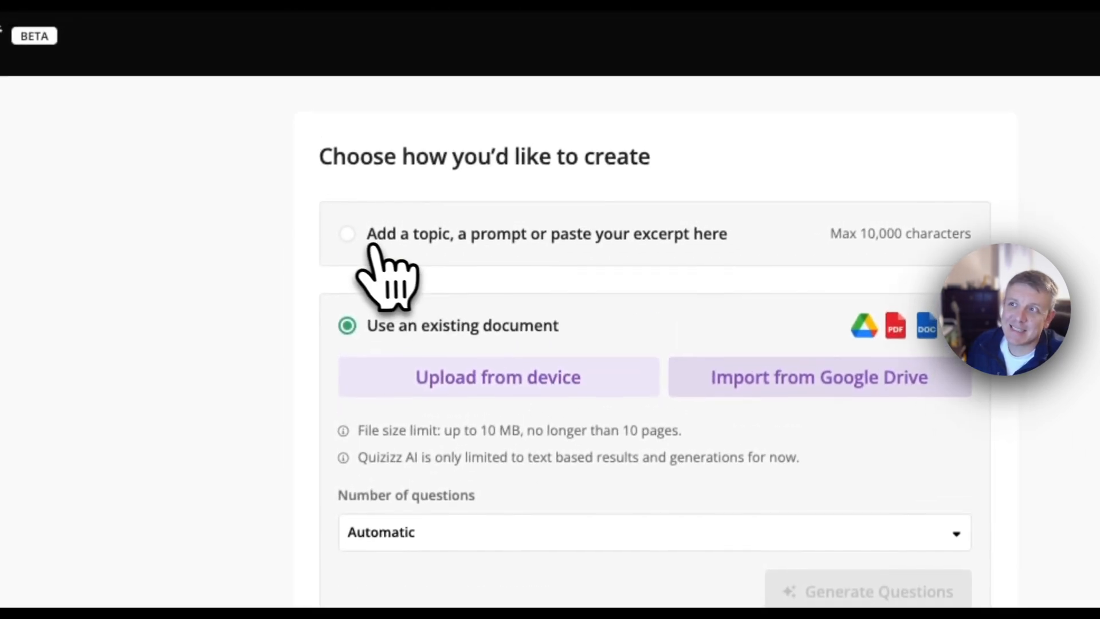
# Step: Look at the AI creation options for a text prompt, an existing document and a web link, ending on the existing document option
pyautogui.click(375, 232)
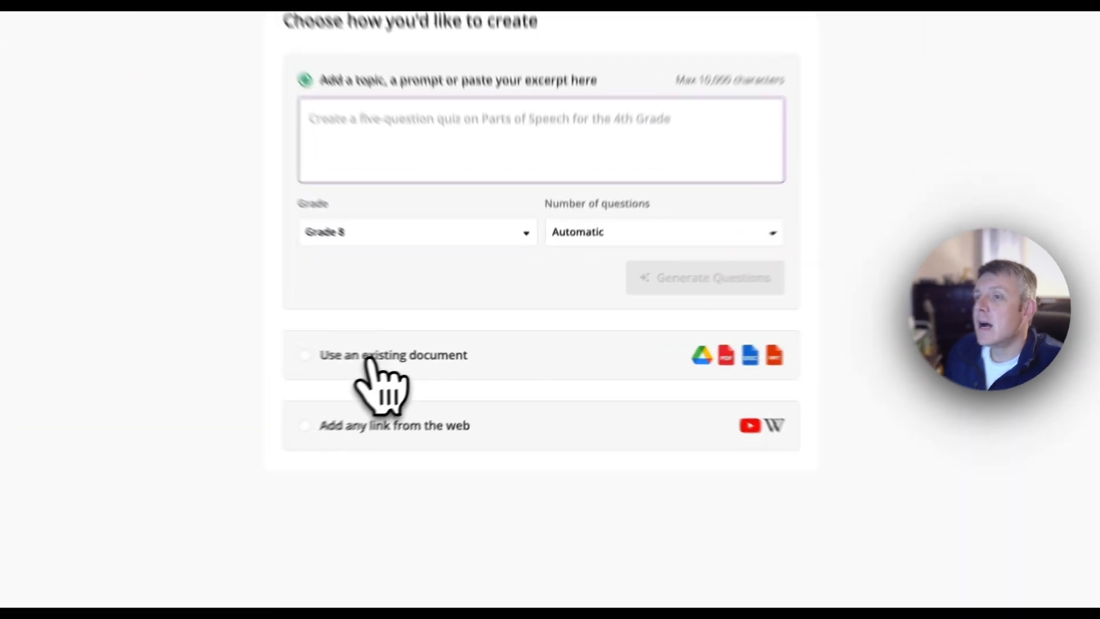
pyautogui.click(449, 373)
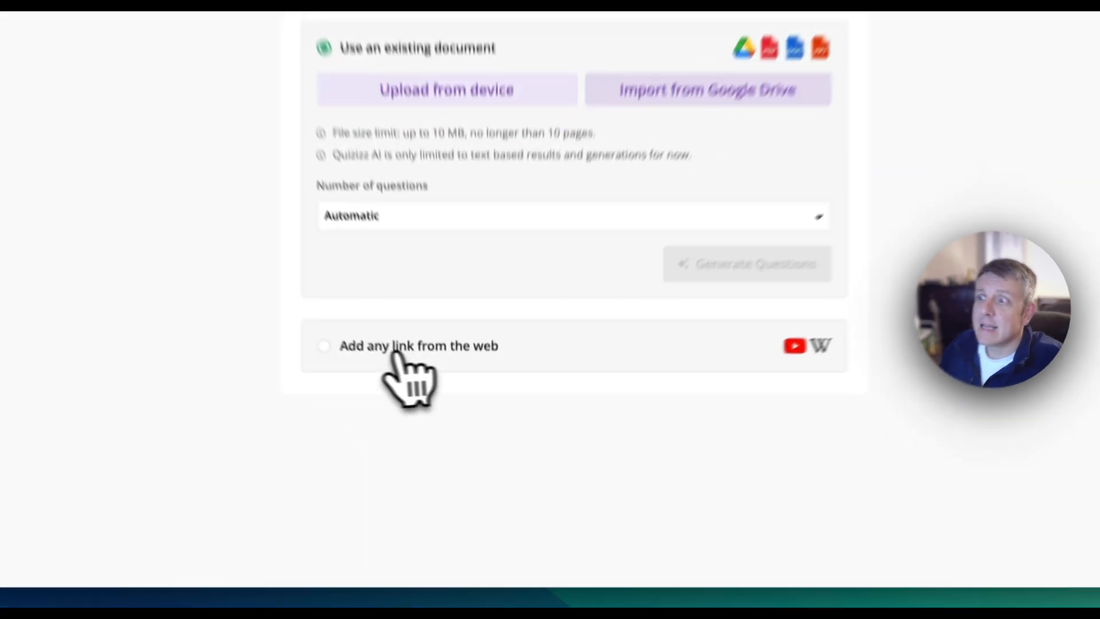
pyautogui.click(441, 424)
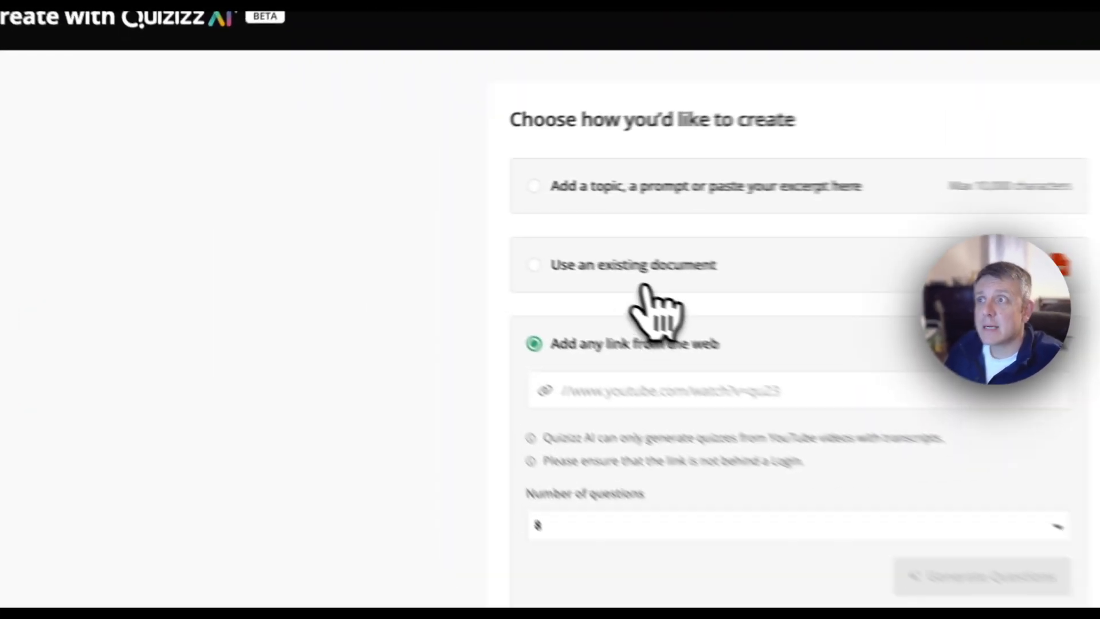
pyautogui.click(464, 252)
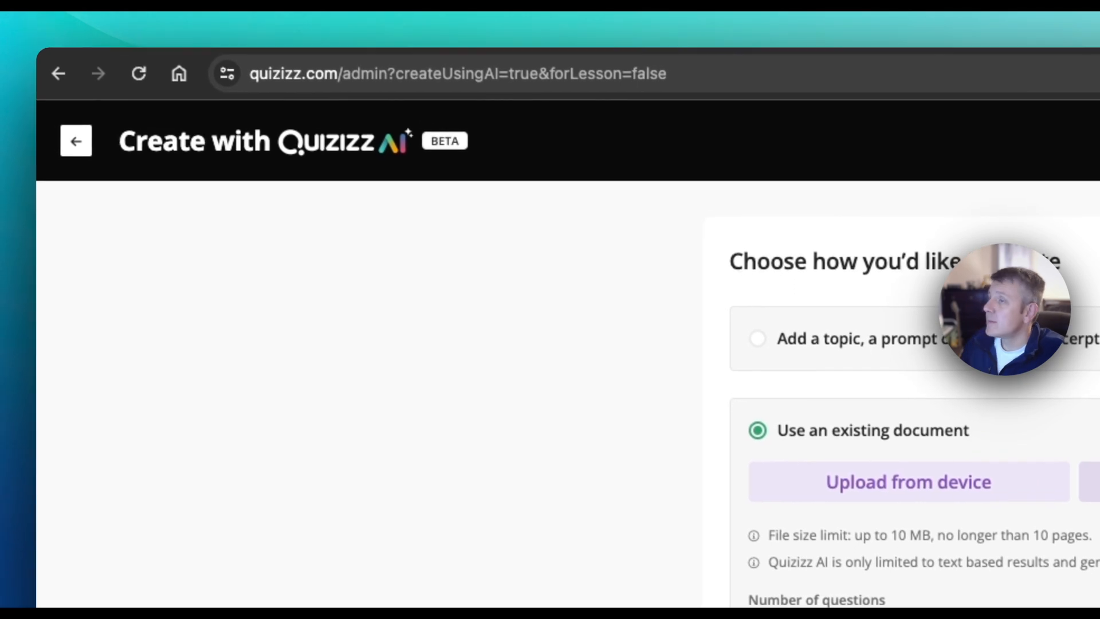
# Step: Add declaration of independence.pdf from the device as the source document for the quiz
pyautogui.moveTo(11, 447); pyautogui.dragTo(823, 392)
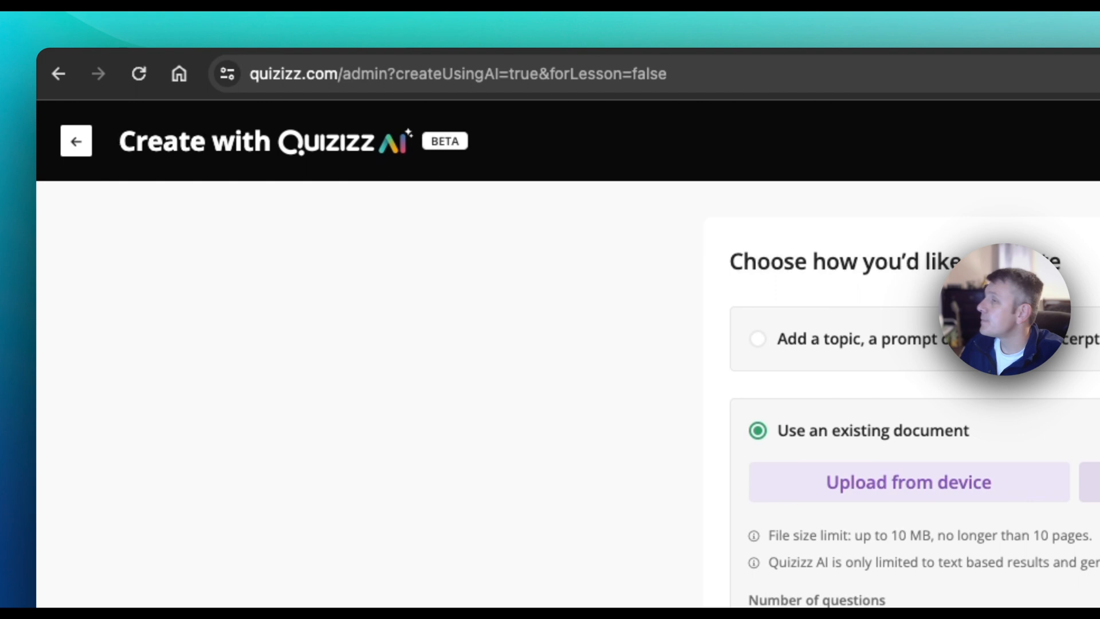
pyautogui.moveTo(11, 401); pyautogui.dragTo(1066, 488)
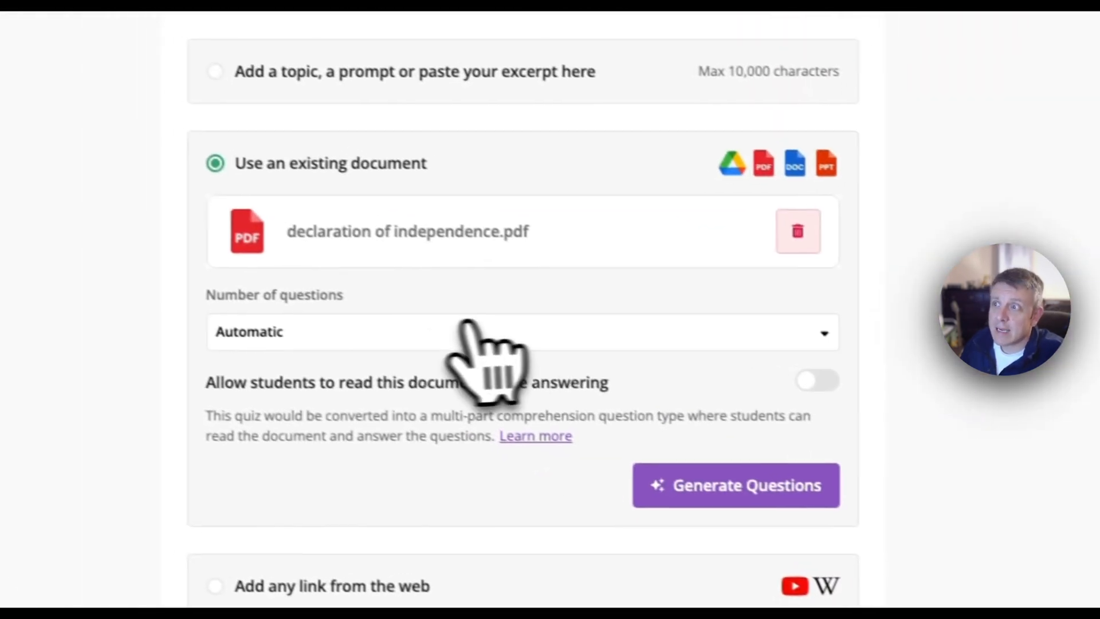
# Step: Look through the available choices for the number of questions and keep Automatic
pyautogui.click(466, 326)
pyautogui.scroll(-1, 379, 310)
pyautogui.scroll(1, 361, 280)
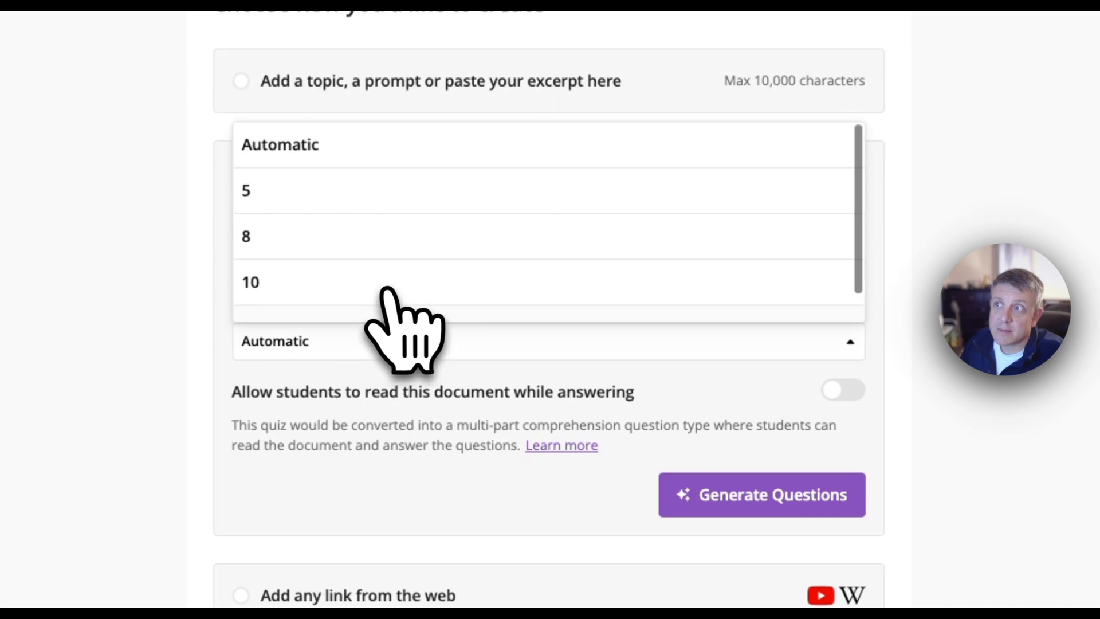
pyautogui.scroll(-1, 390, 301)
pyautogui.scroll(1, 393, 307)
pyautogui.click(322, 163)
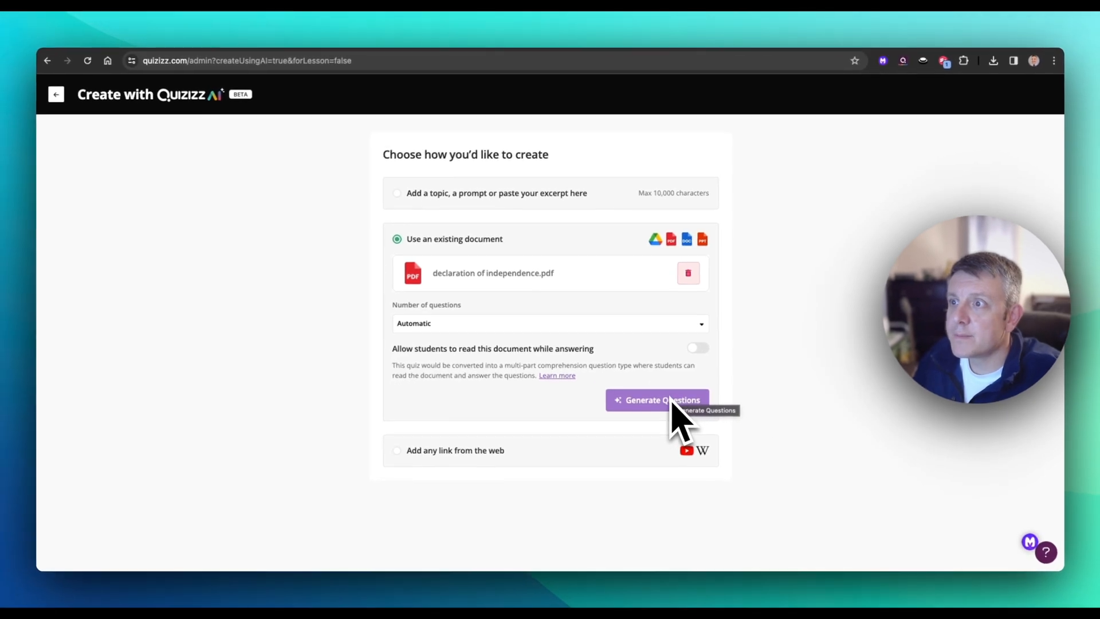
# Step: Generate the quiz questions from the document with its type set to Learning Material
pyautogui.moveTo(393, 349); pyautogui.dragTo(467, 350)
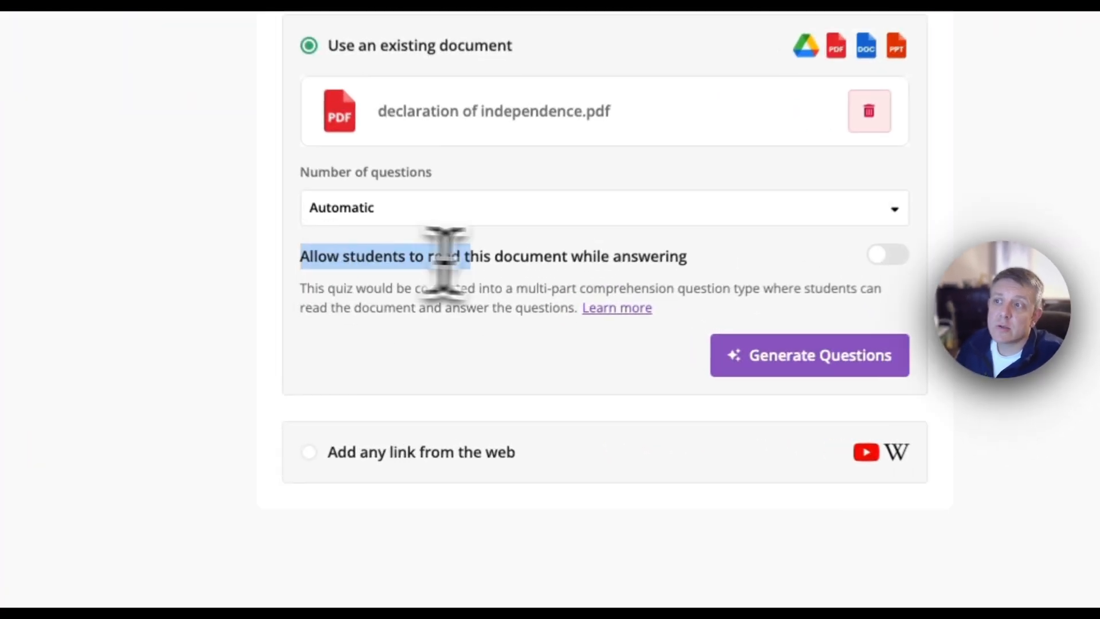
pyautogui.moveTo(445, 258); pyautogui.dragTo(699, 258)
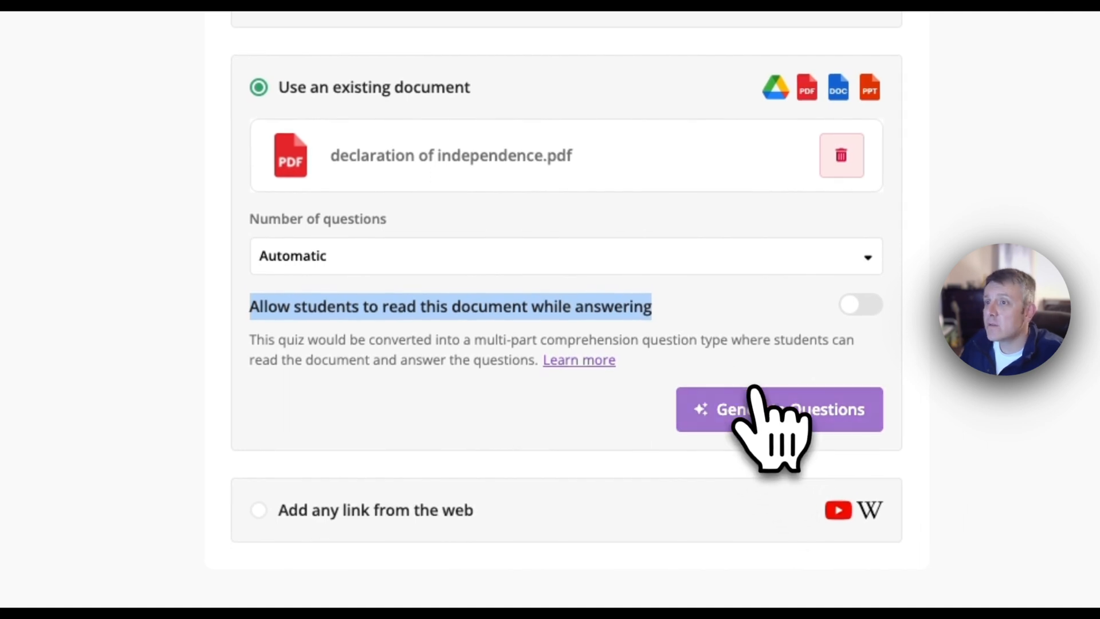
pyautogui.click(760, 414)
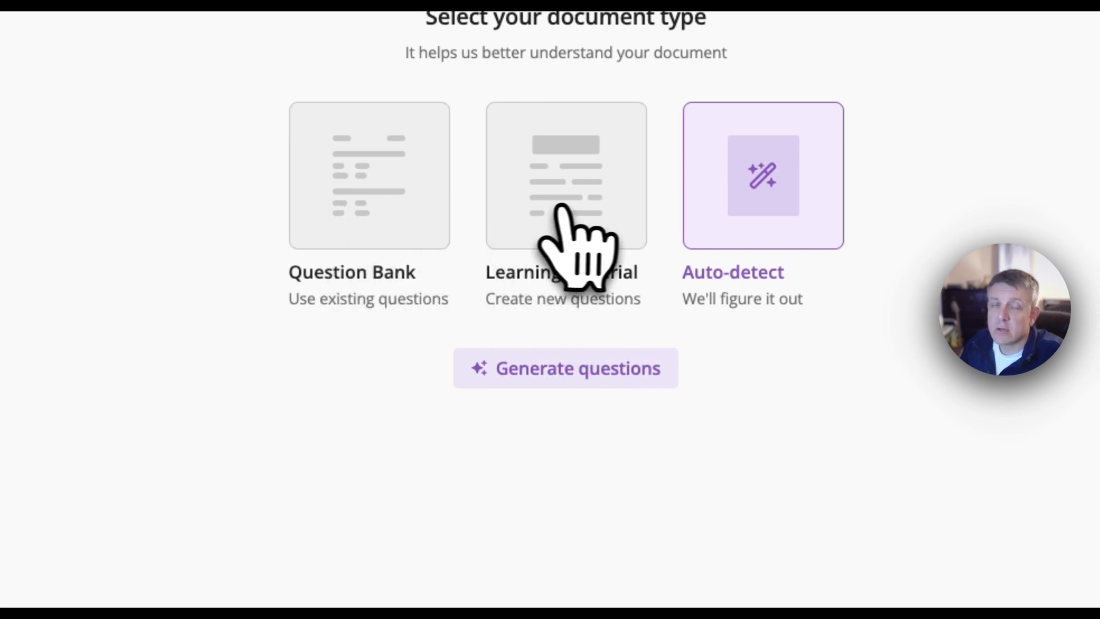
pyautogui.click(587, 211)
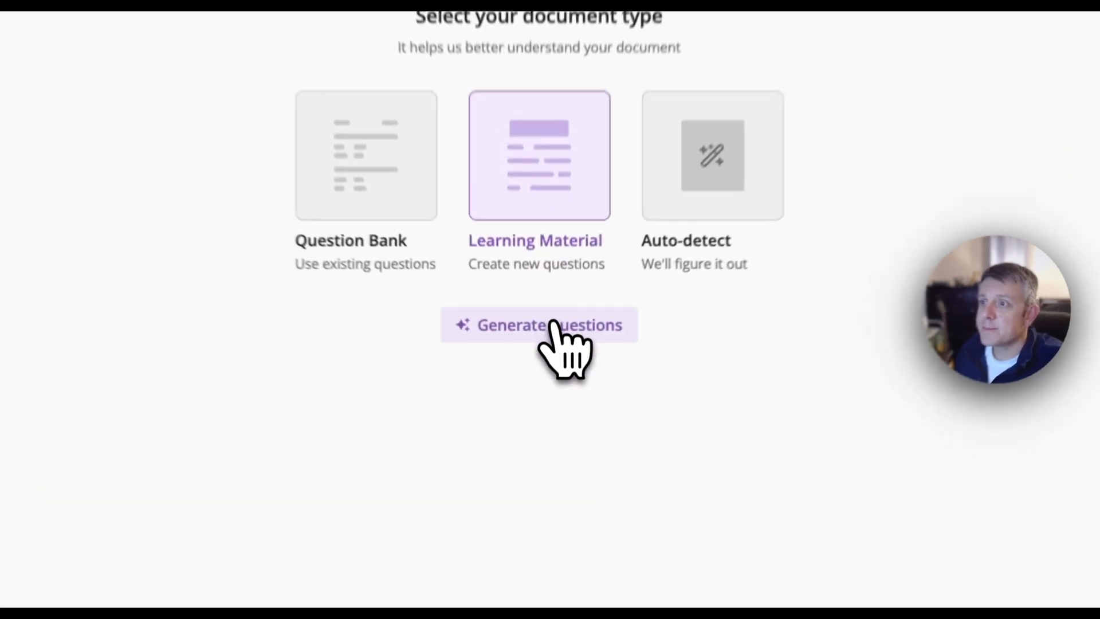
pyautogui.click(552, 379)
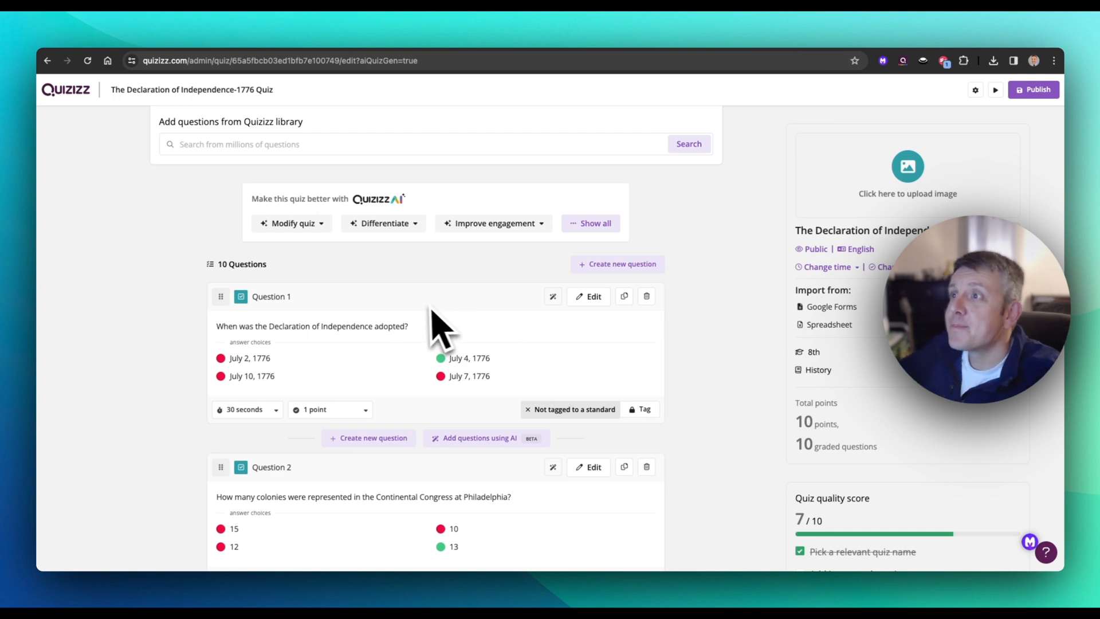
# Step: Review the generated questions and answer choices from Question 1 to Question 10
pyautogui.scroll(-9, 449, 306)
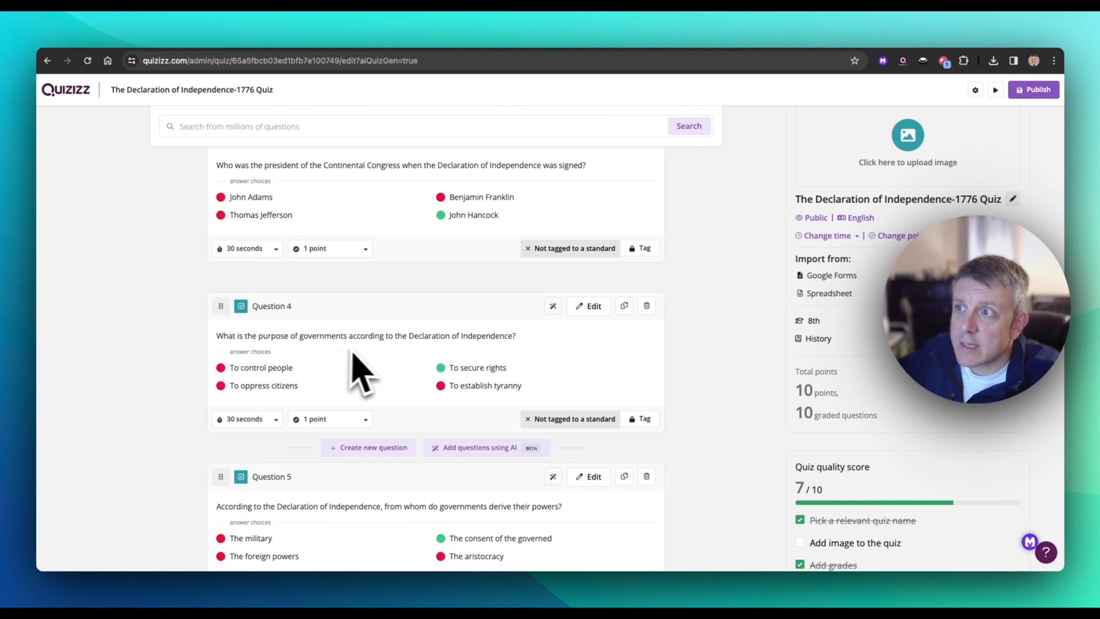
pyautogui.scroll(-5, 516, 405)
pyautogui.scroll(-12, 517, 405)
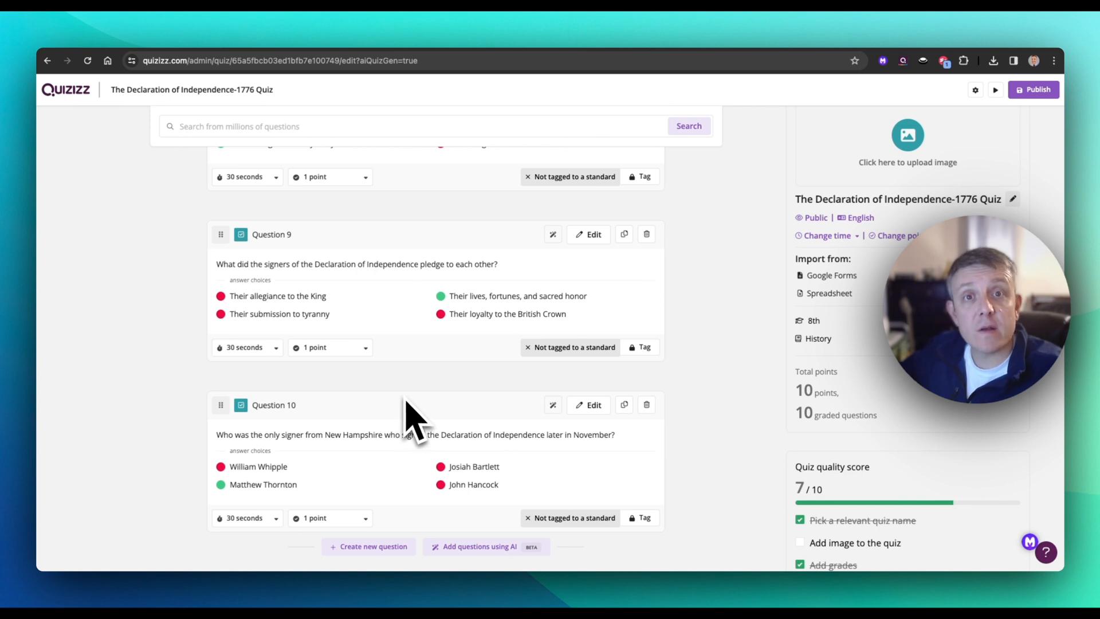
pyautogui.scroll(20, 407, 404)
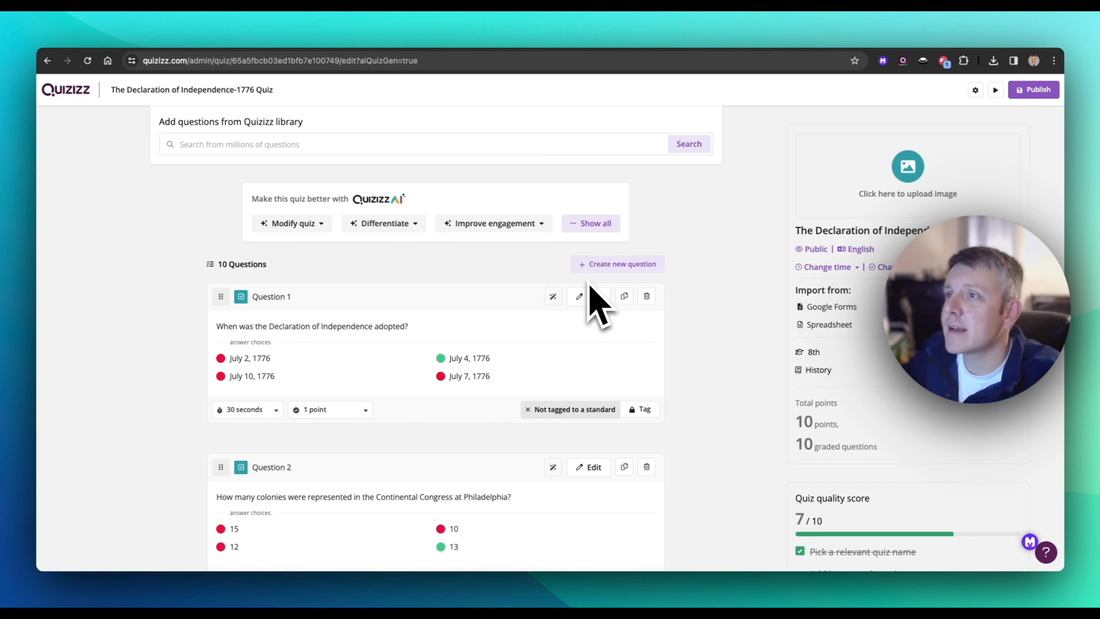
pyautogui.click(487, 225)
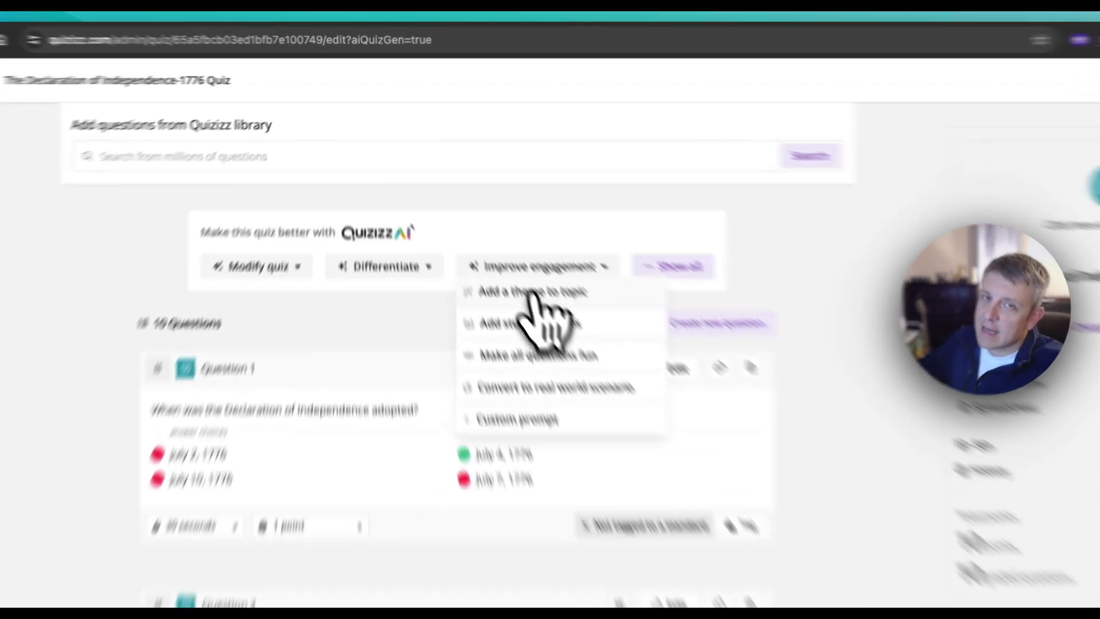
pyautogui.click(490, 242)
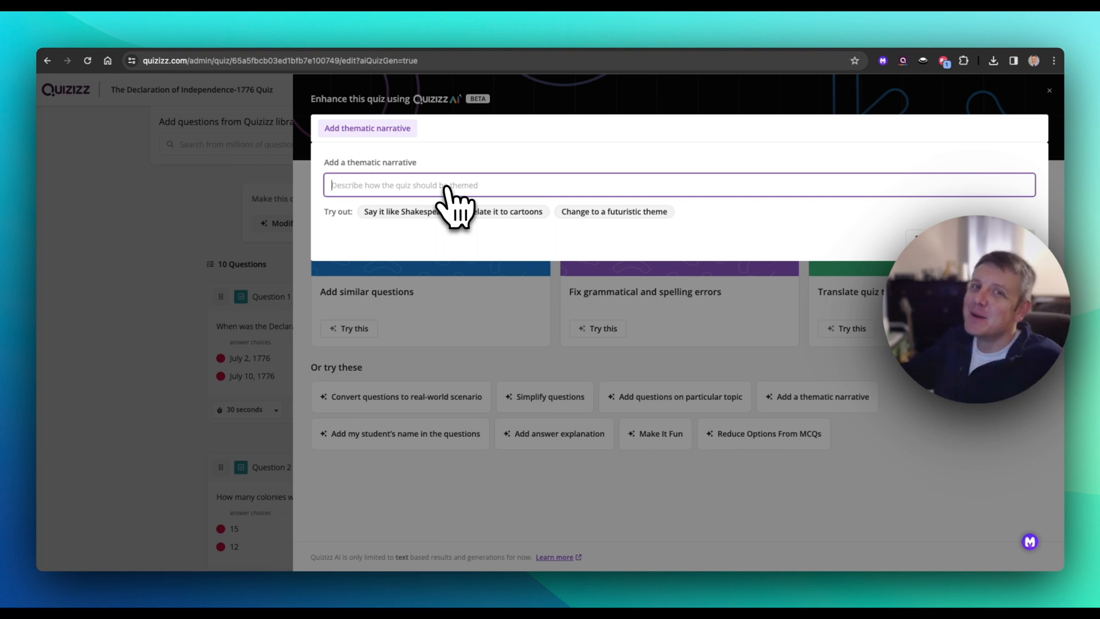
pyautogui.write('mari')
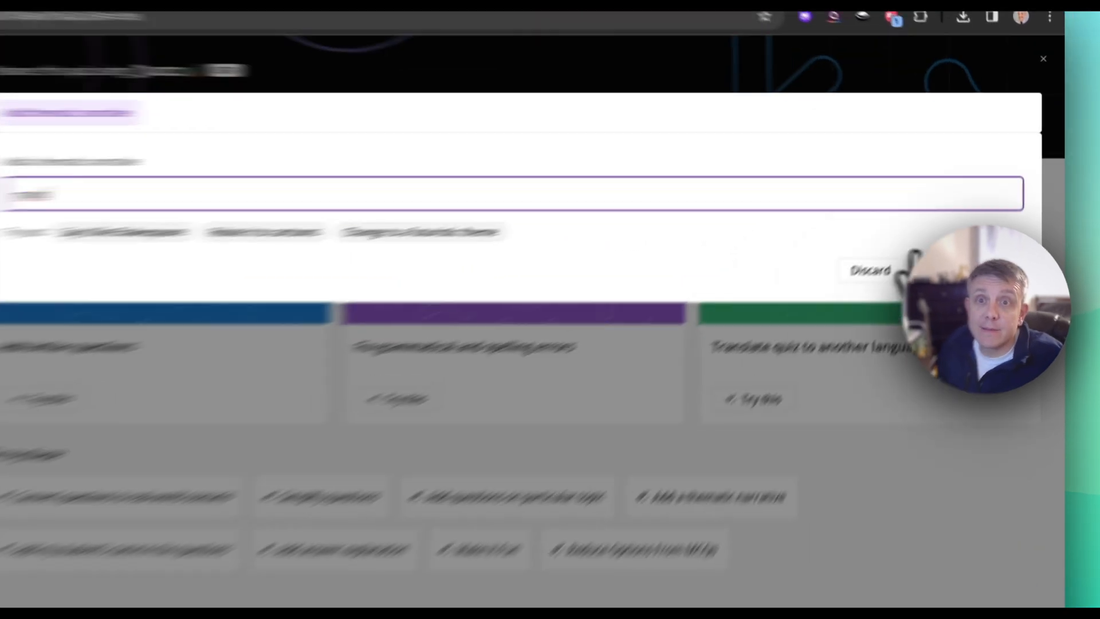
pyautogui.click(1012, 239)
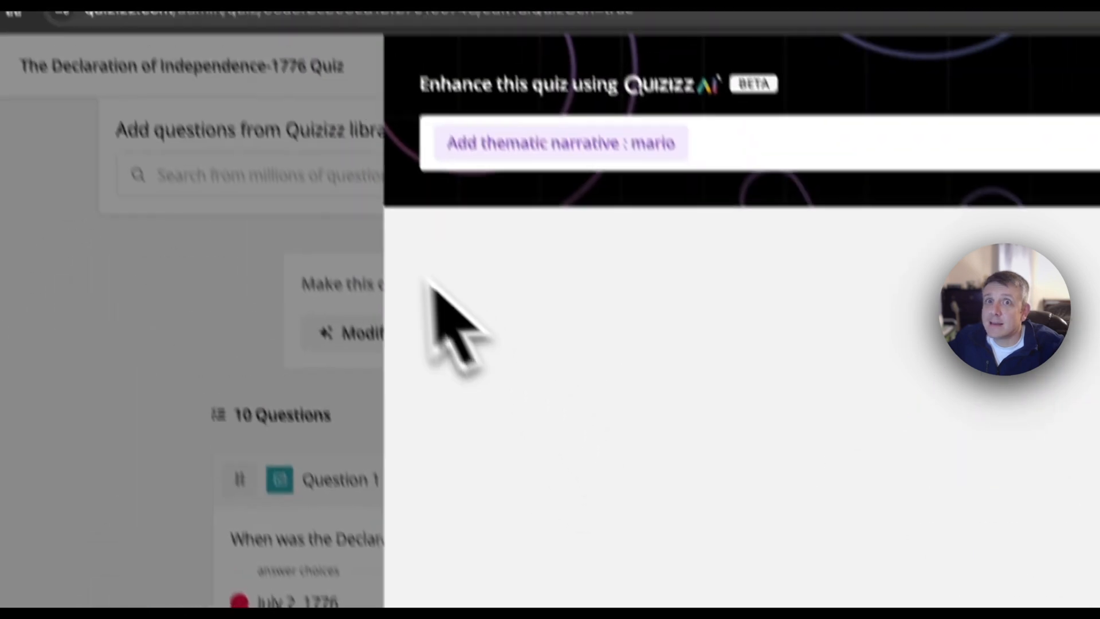
pyautogui.click(349, 318)
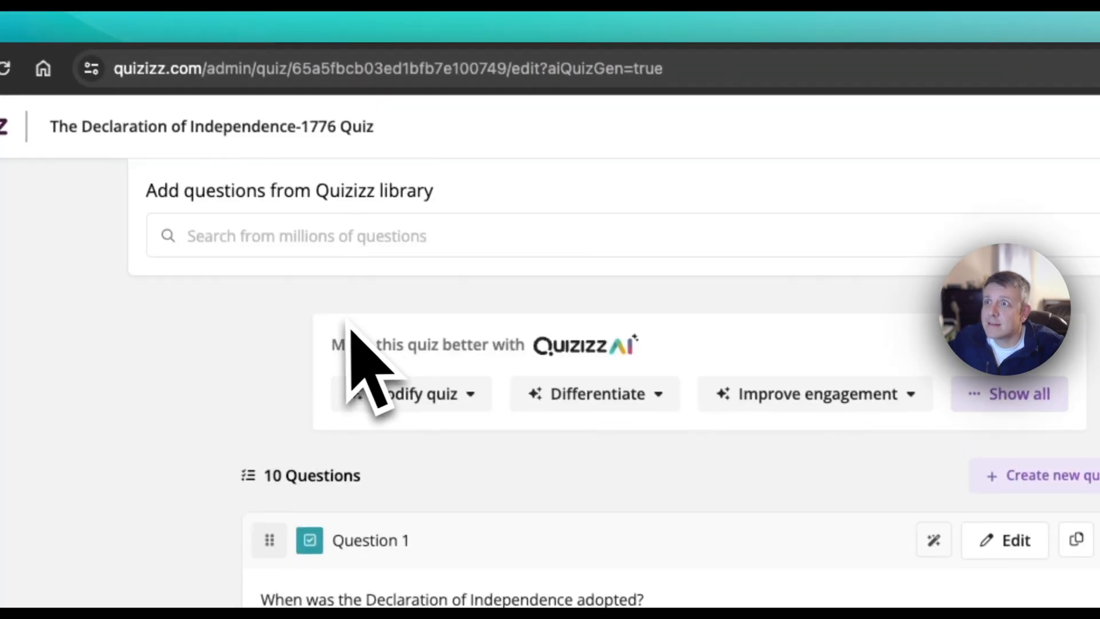
# Step: Enhance the quiz questions with AI by adding the thematic narrative "mario"
pyautogui.click(593, 359)
pyautogui.click(535, 397)
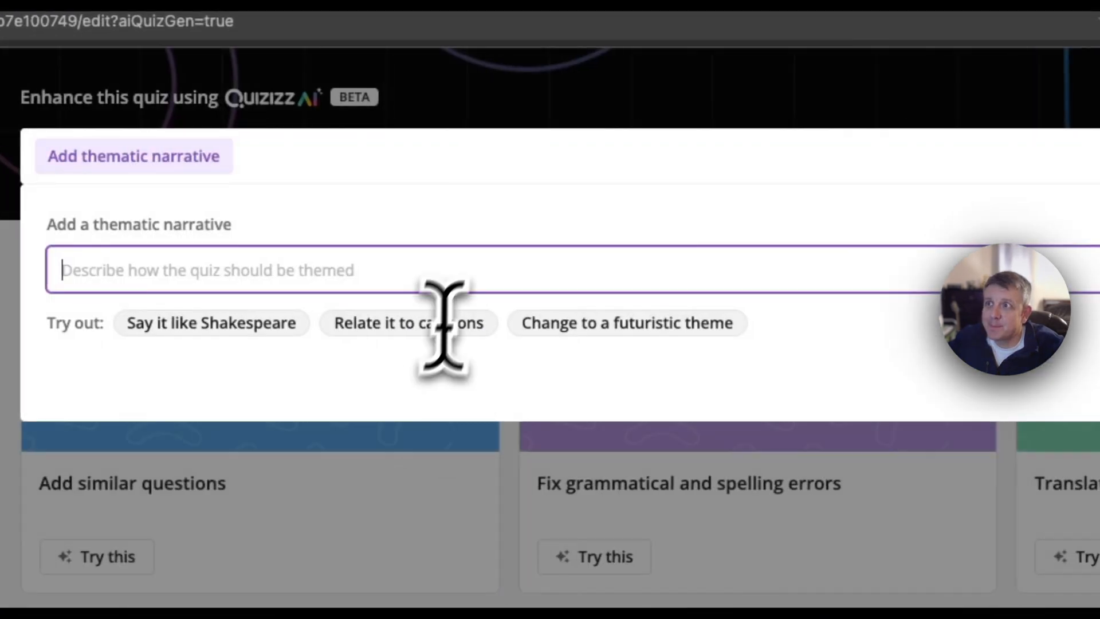
pyautogui.write('mar')
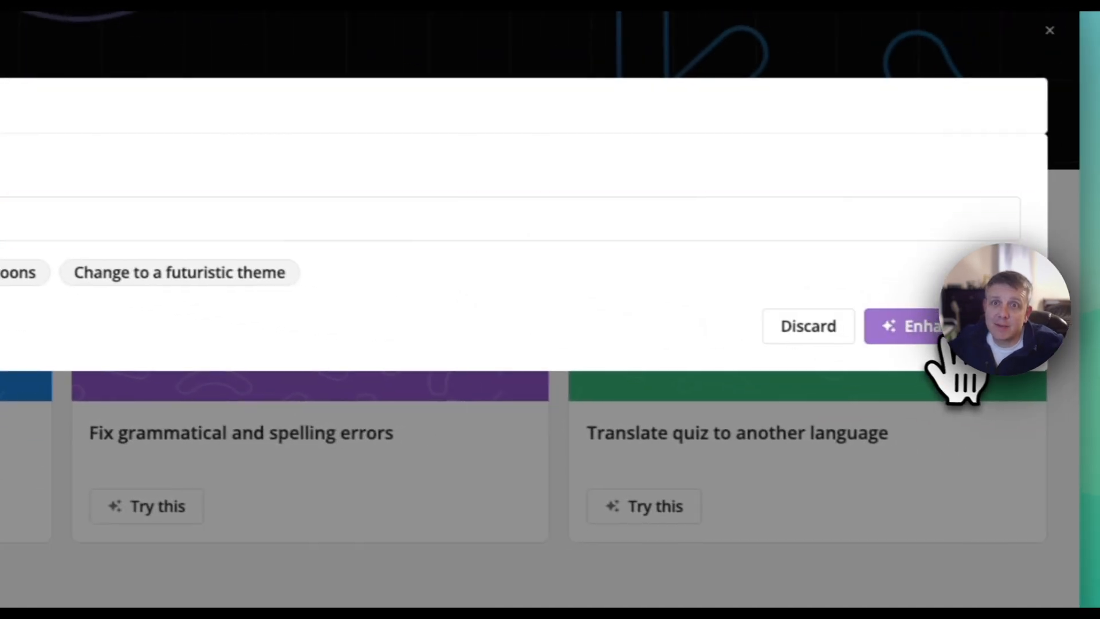
pyautogui.click(925, 332)
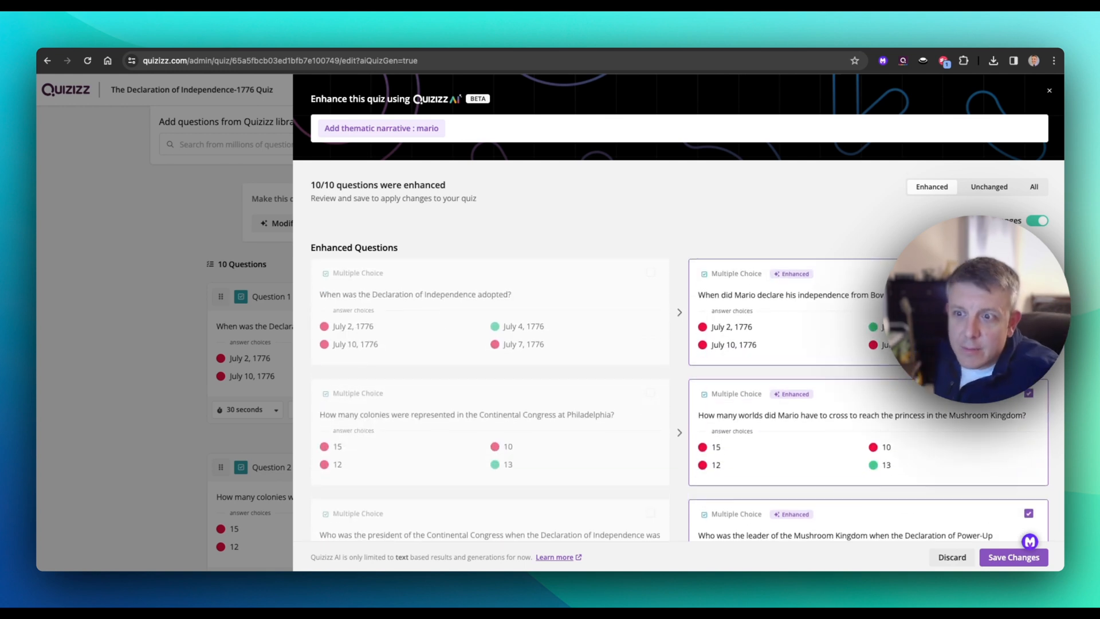
# Step: Compare the Mario-themed questions with the originals and close the enhancement without saving its changes
pyautogui.scroll(-4, 679, 349)
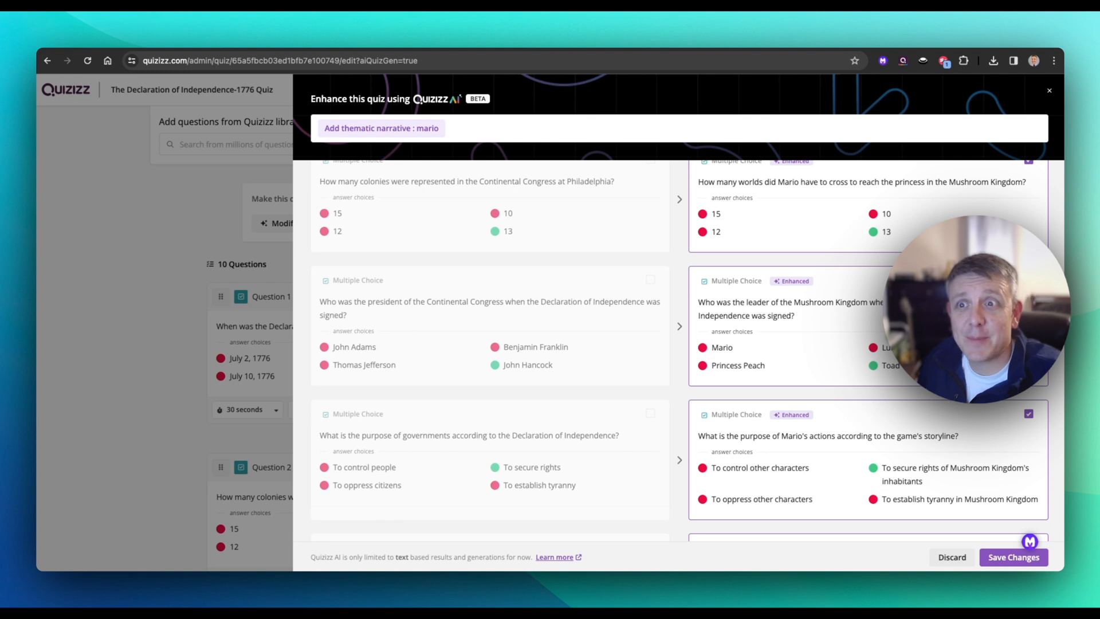
pyautogui.scroll(4, 745, 326)
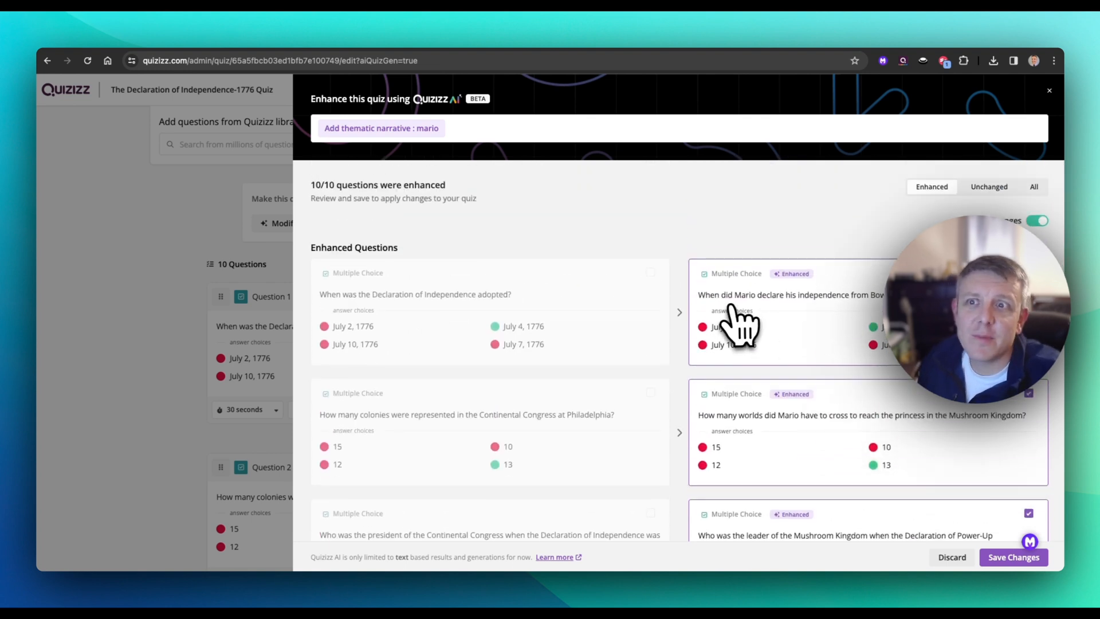
pyautogui.scroll(-2, 825, 329)
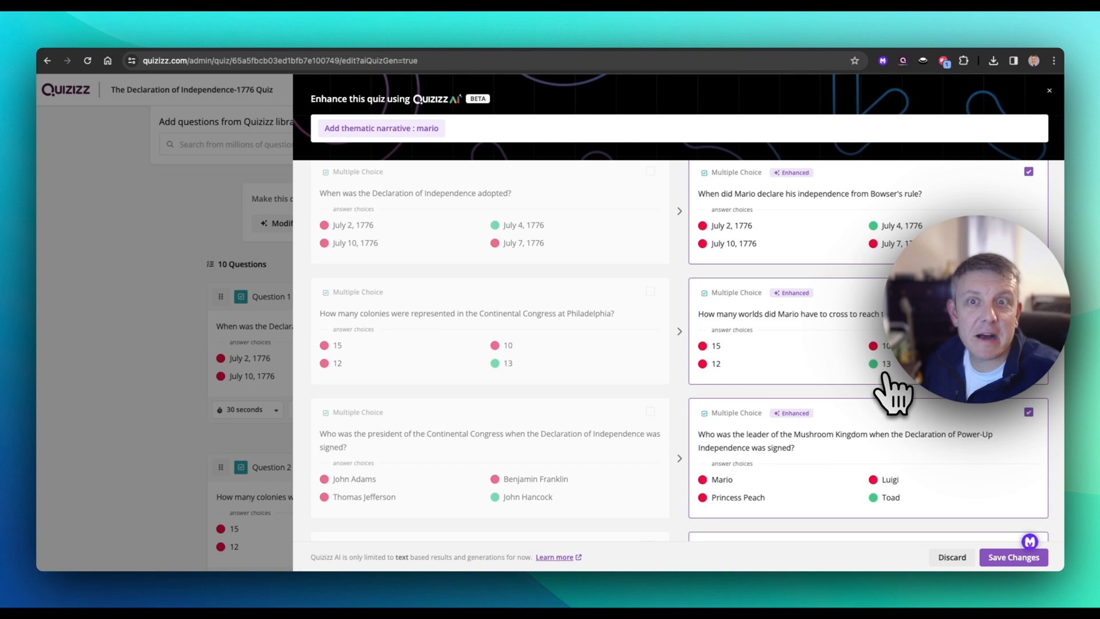
pyautogui.scroll(-8, 893, 395)
pyautogui.scroll(5, 885, 390)
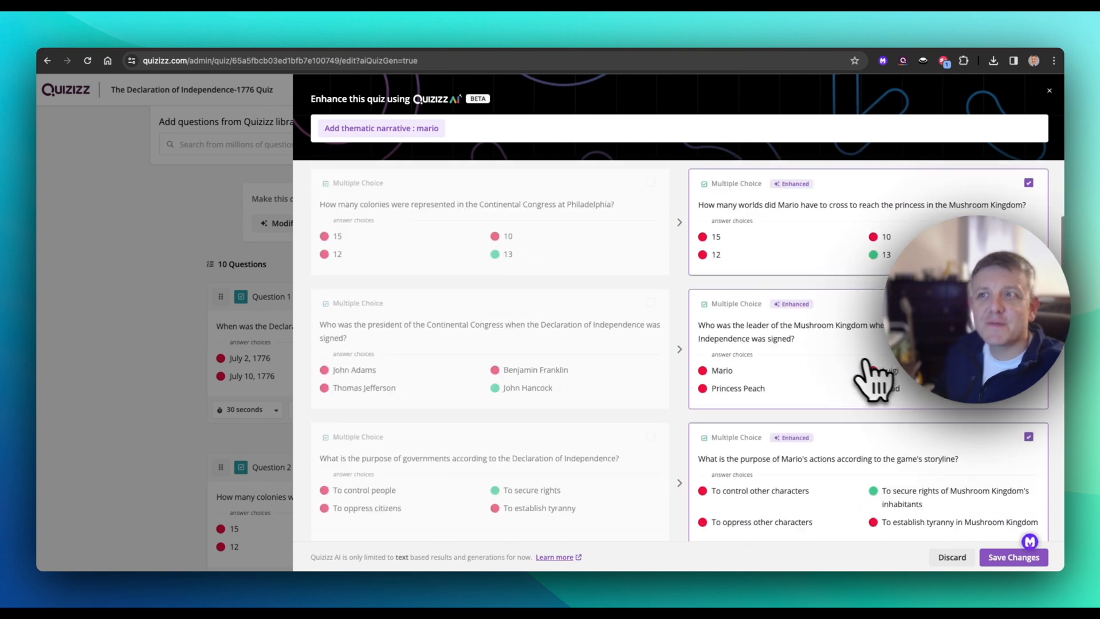
pyautogui.scroll(4, 870, 378)
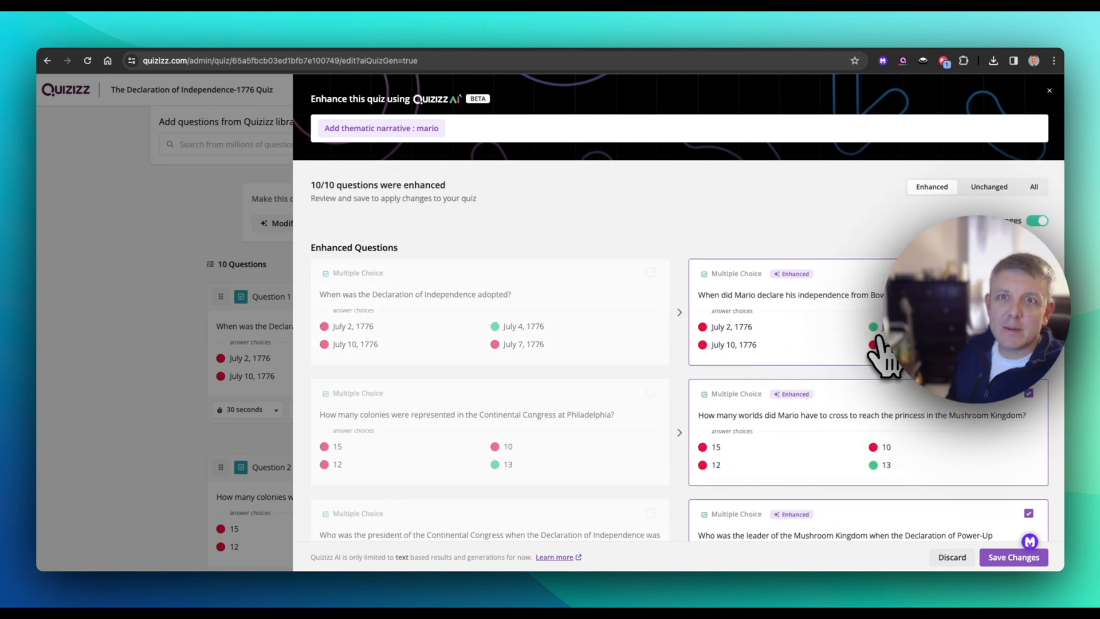
pyautogui.click(232, 236)
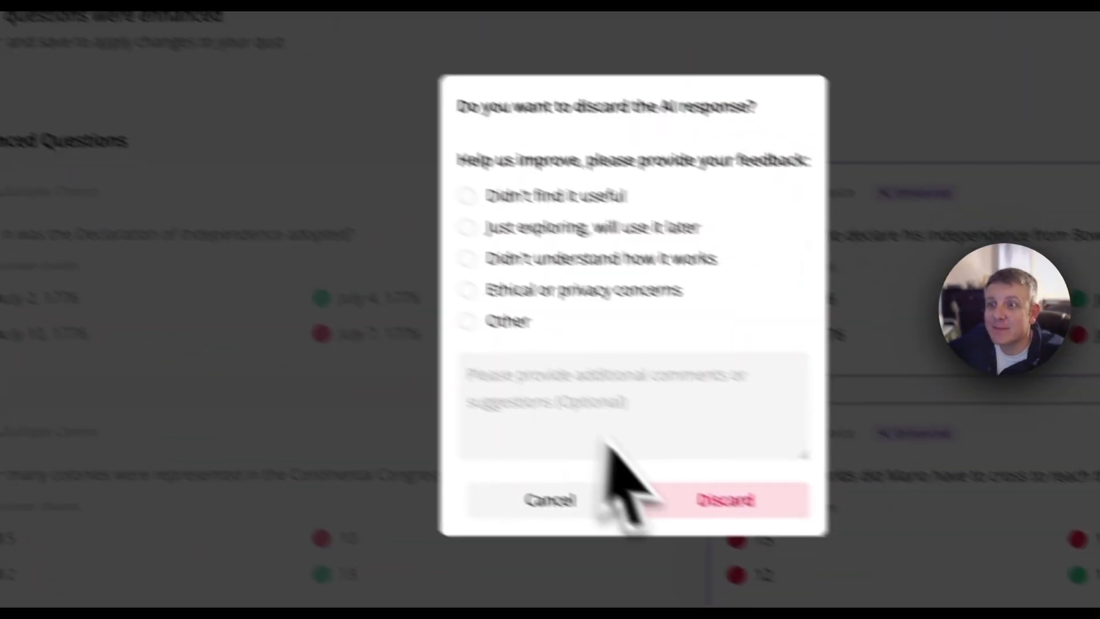
pyautogui.click(676, 499)
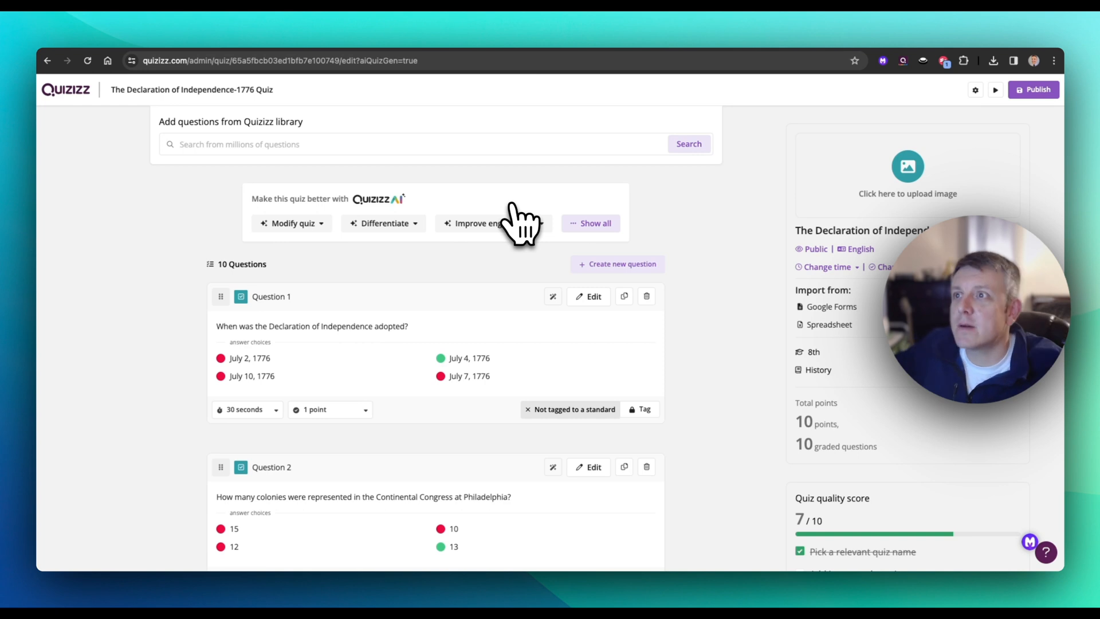
# Step: Enhance the quiz questions with AI by adding two student names, and close the enhancement without saving its changes
pyautogui.click(503, 223)
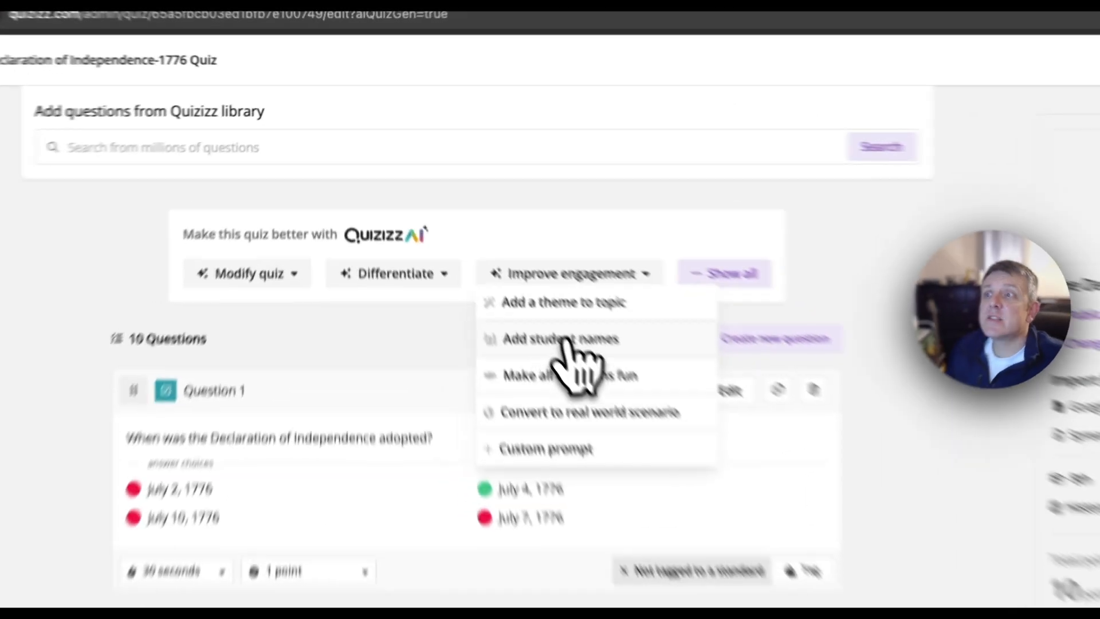
pyautogui.click(488, 264)
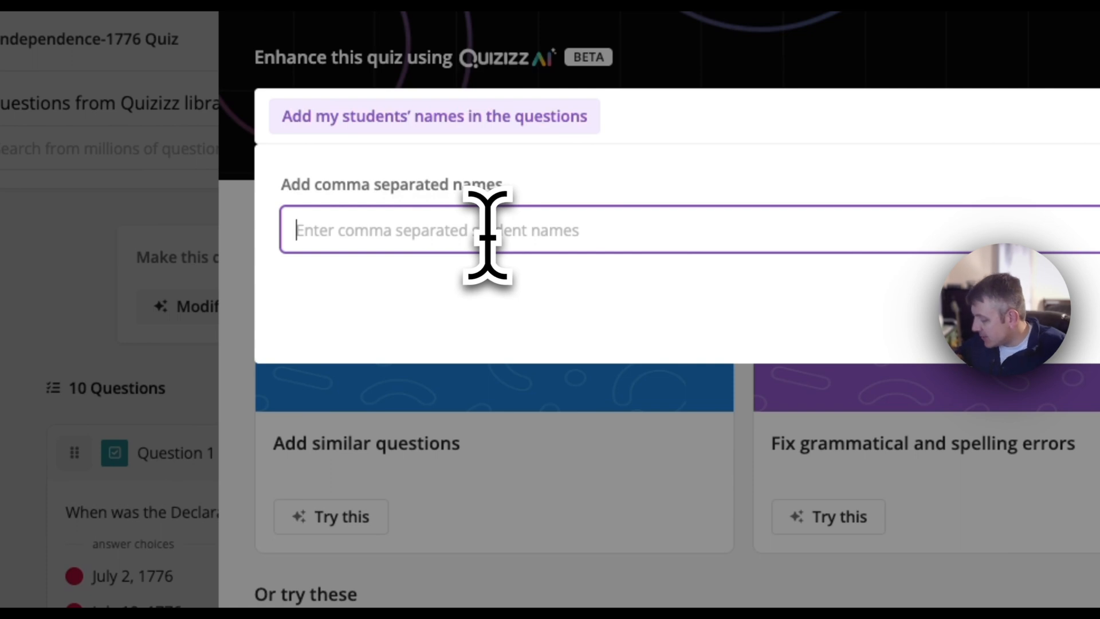
pyautogui.write('devin,logan')
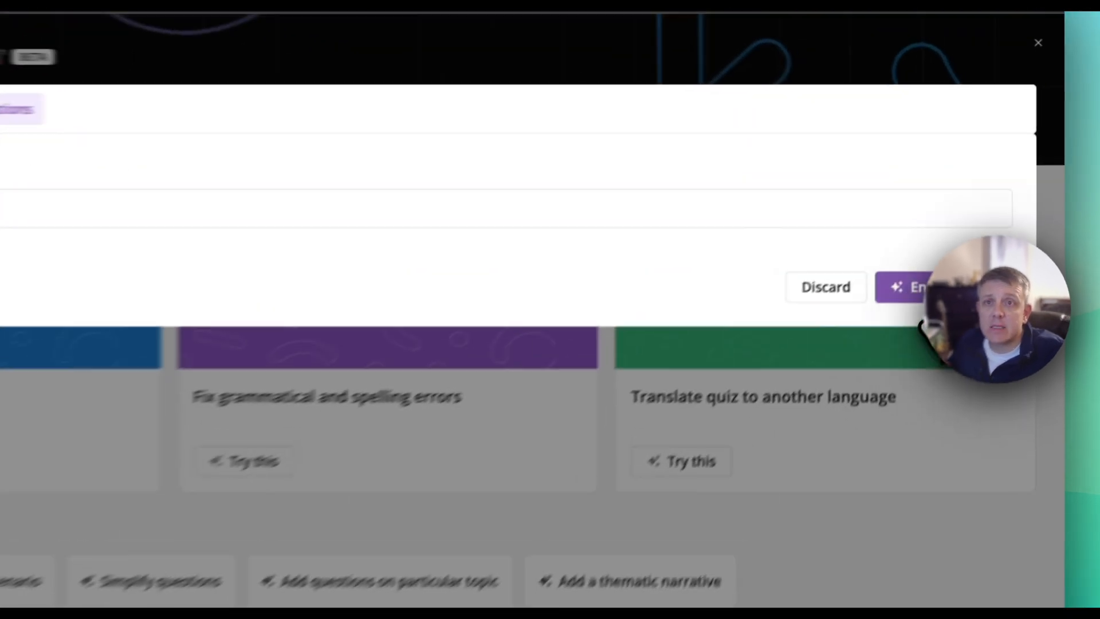
pyautogui.click(993, 230)
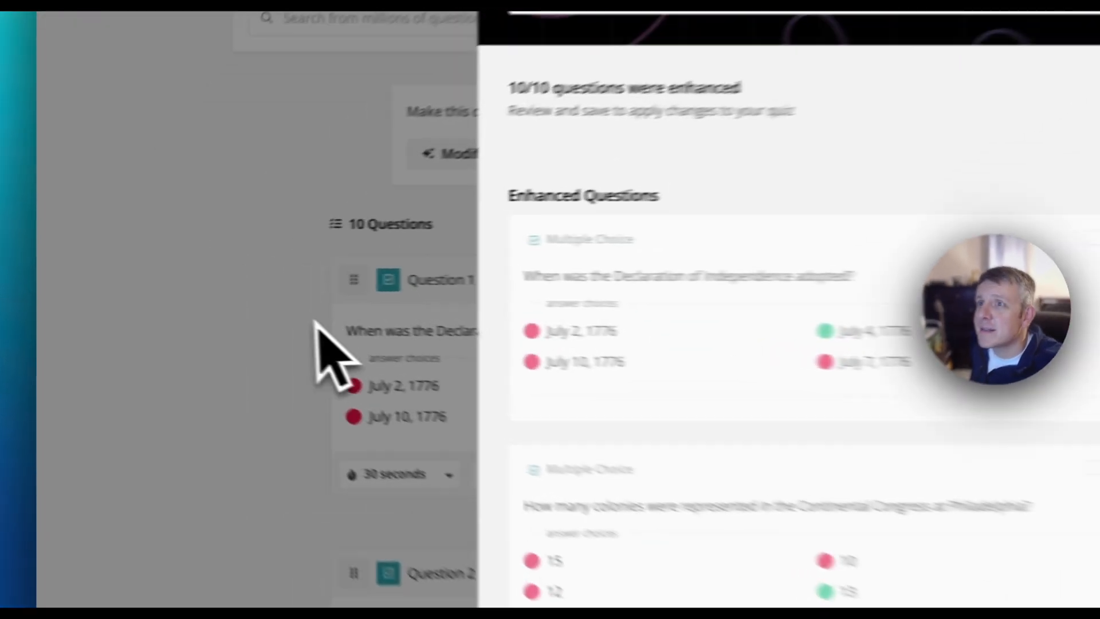
pyautogui.click(184, 316)
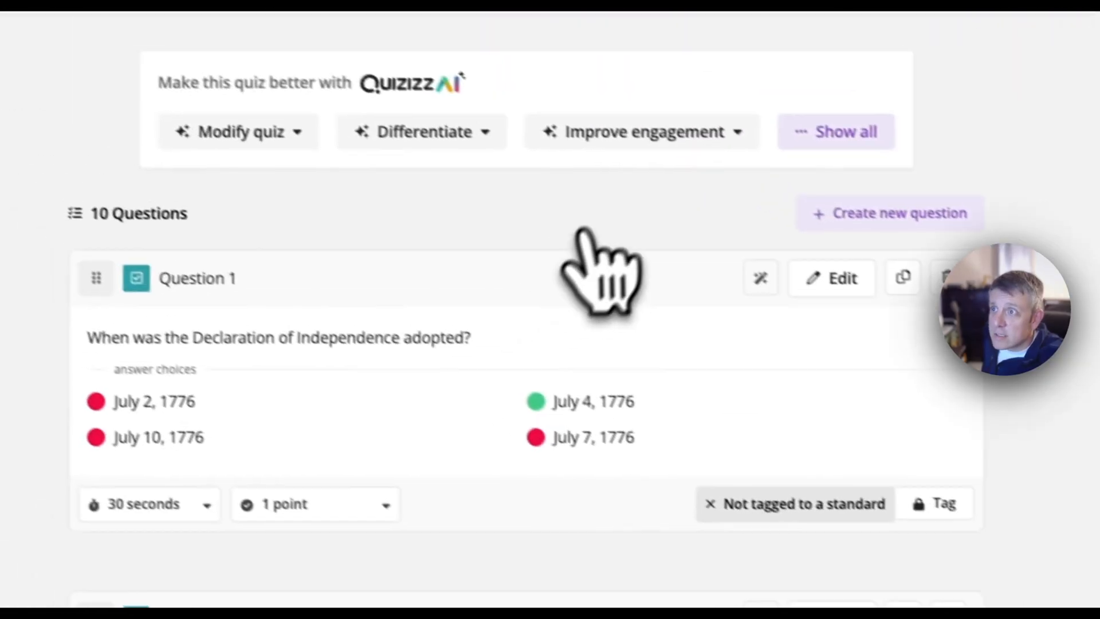
pyautogui.click(634, 131)
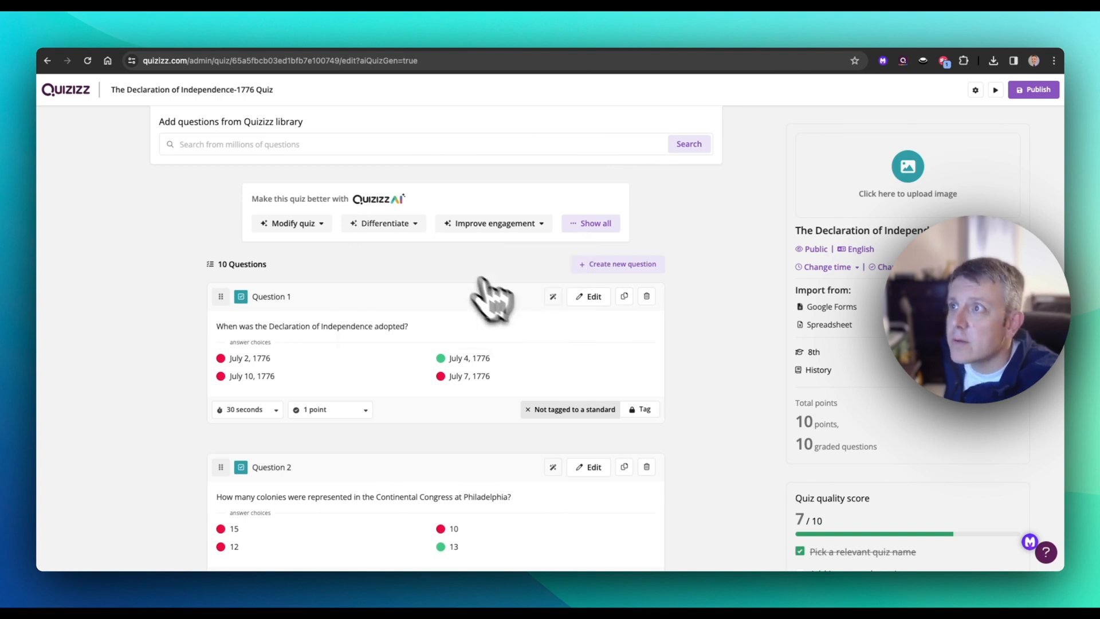
# Step: Add AI-generated answer explanations to all quiz questions and save the changes to the quiz
pyautogui.moveTo(395, 240)
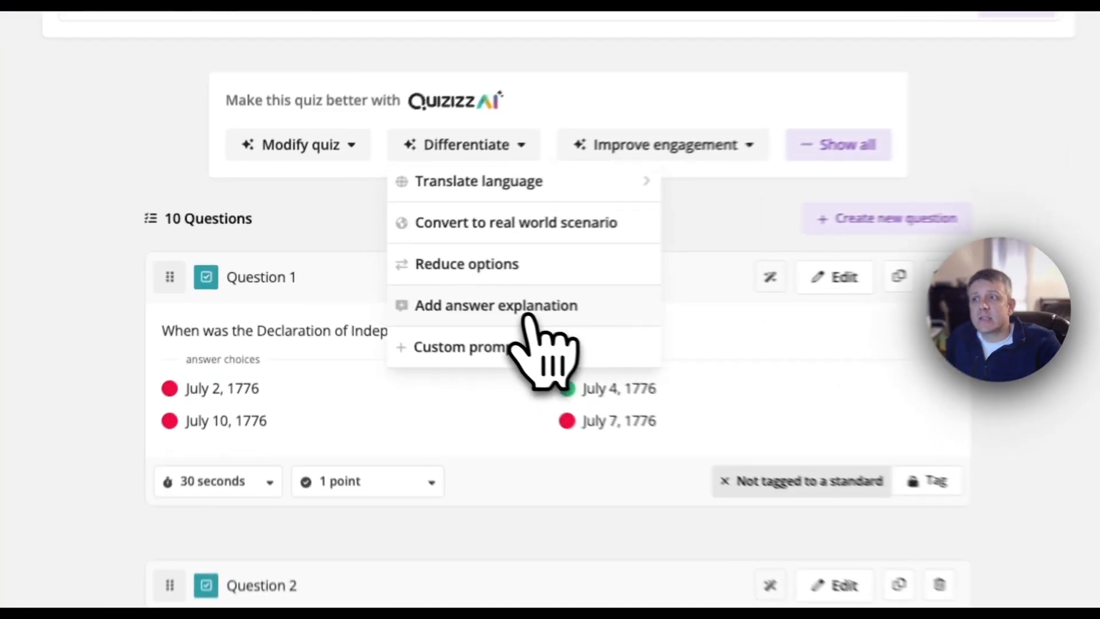
pyautogui.click(421, 315)
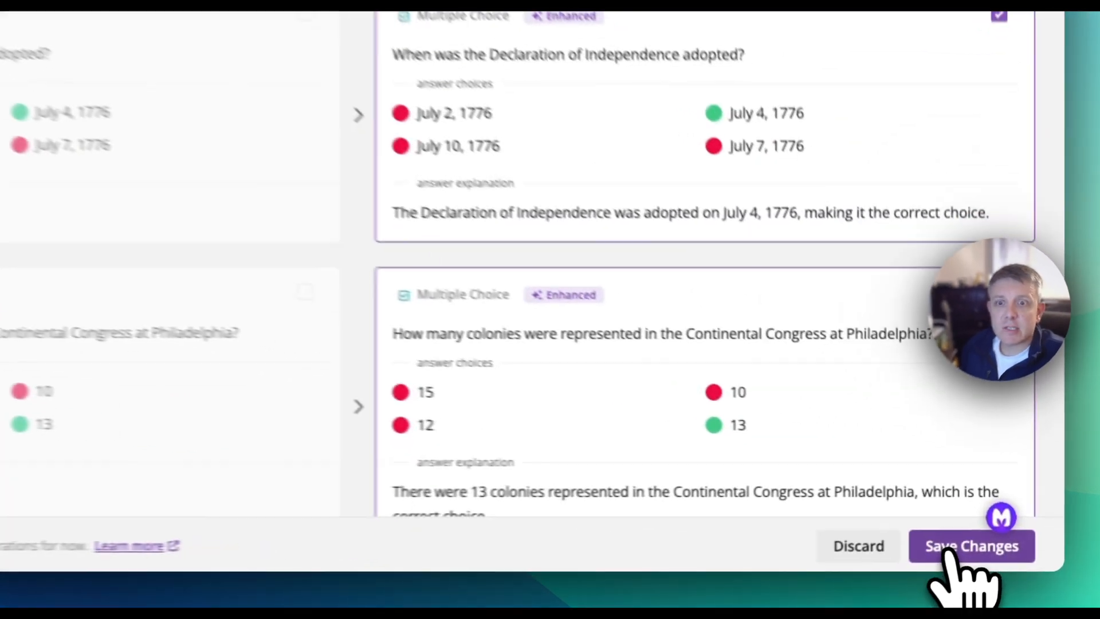
pyautogui.click(1003, 559)
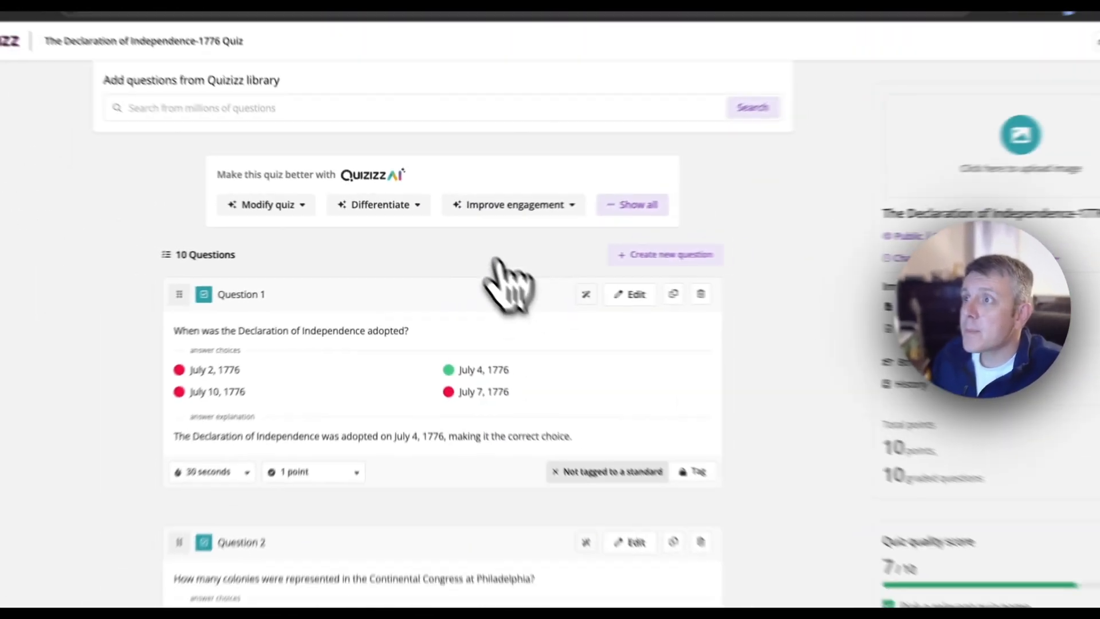
# Step: Review the AI options for differentiating and modifying the quiz, such as reducing options and adding 3 similar questions
pyautogui.click(407, 223)
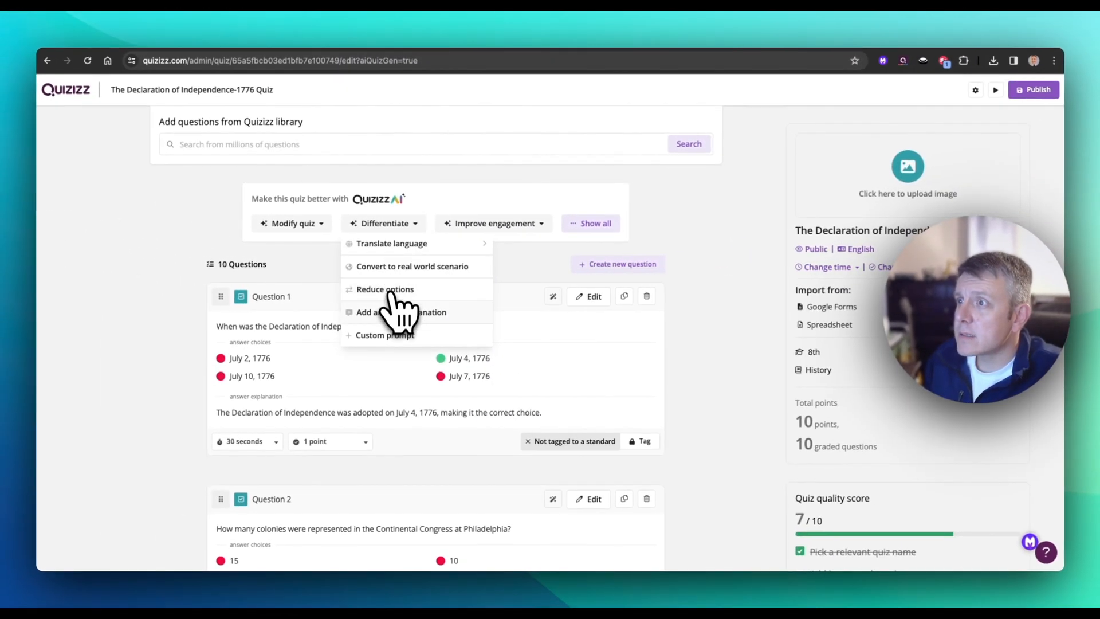
pyautogui.moveTo(315, 246)
pyautogui.moveTo(394, 229)
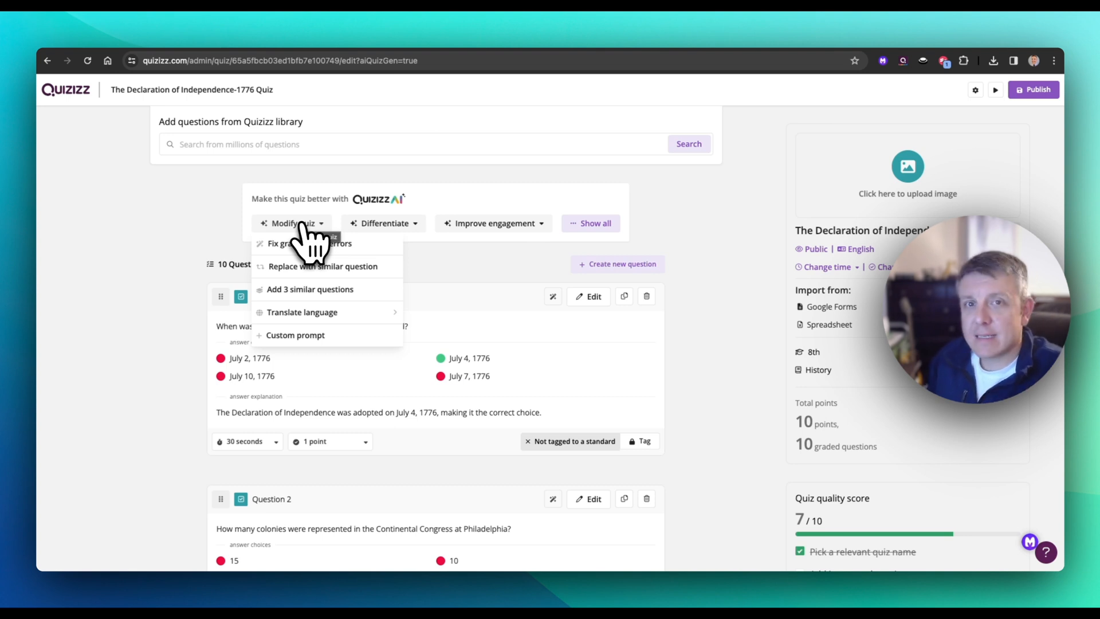
pyautogui.click(307, 290)
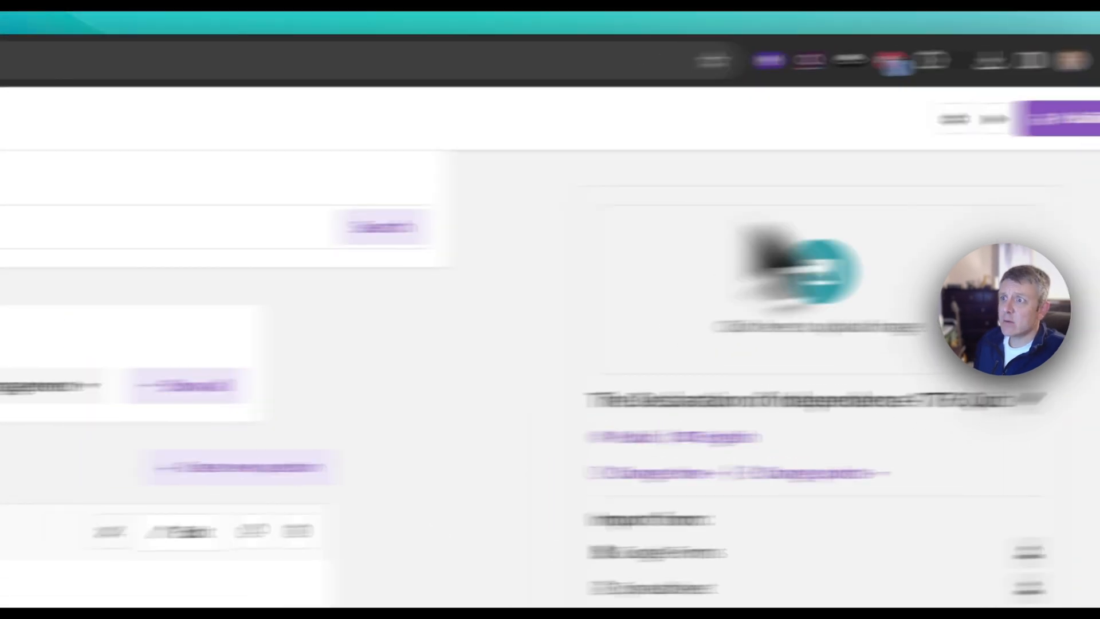
pyautogui.scroll(-5, 499, 401)
pyautogui.scroll(5, 484, 454)
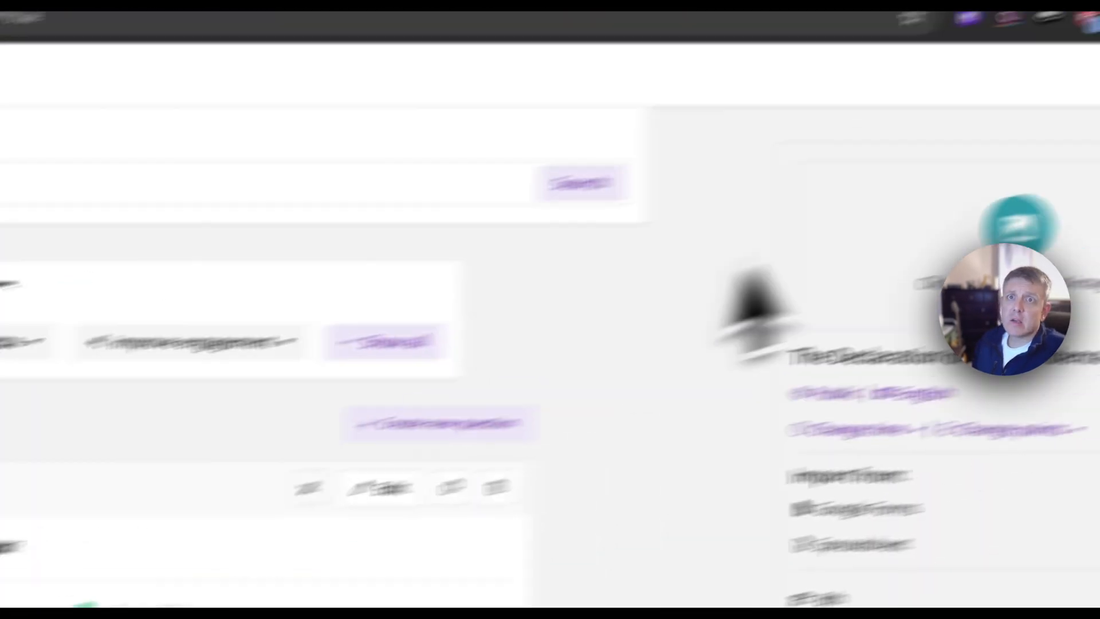
# Step: Preview how the first question looks to students, close the preview and publish the quiz
pyautogui.click(925, 130)
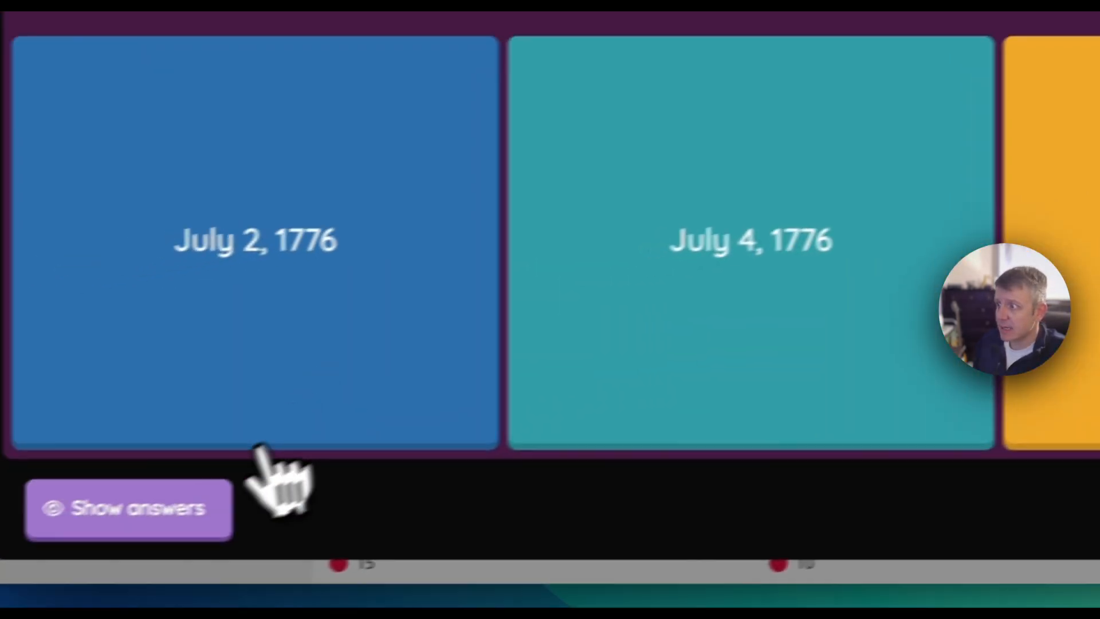
pyautogui.click(220, 507)
pyautogui.click(229, 502)
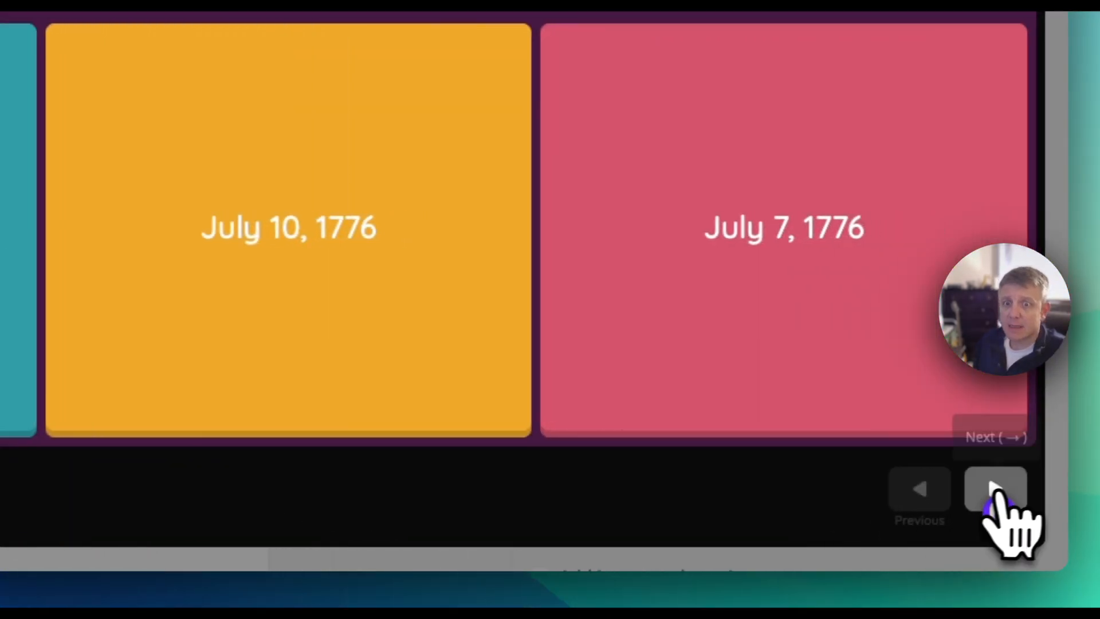
pyautogui.click(995, 488)
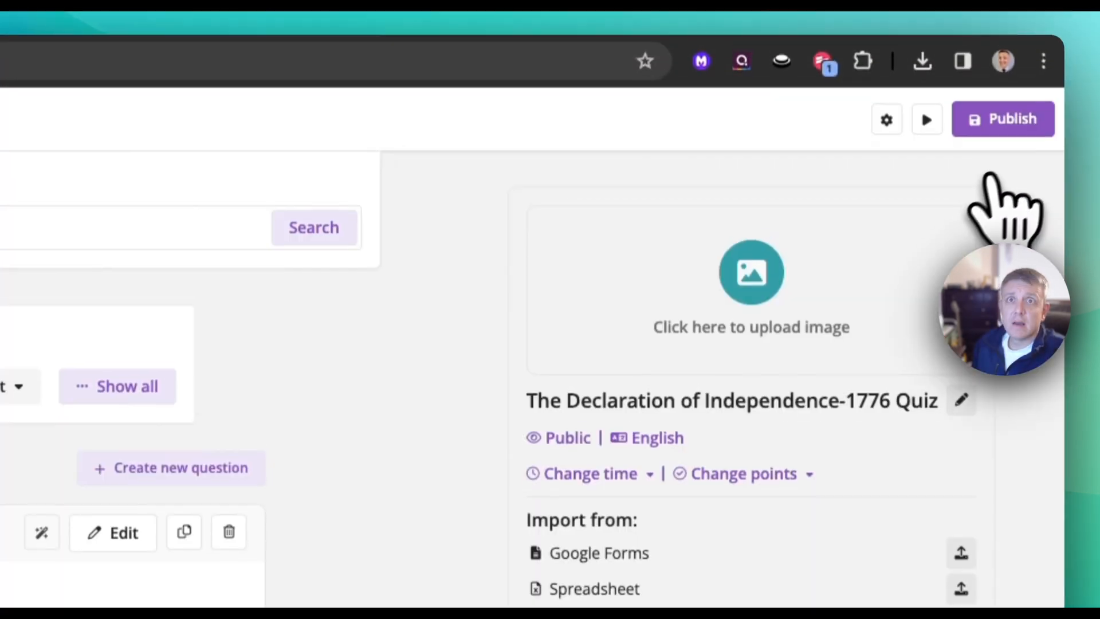
pyautogui.click(1003, 116)
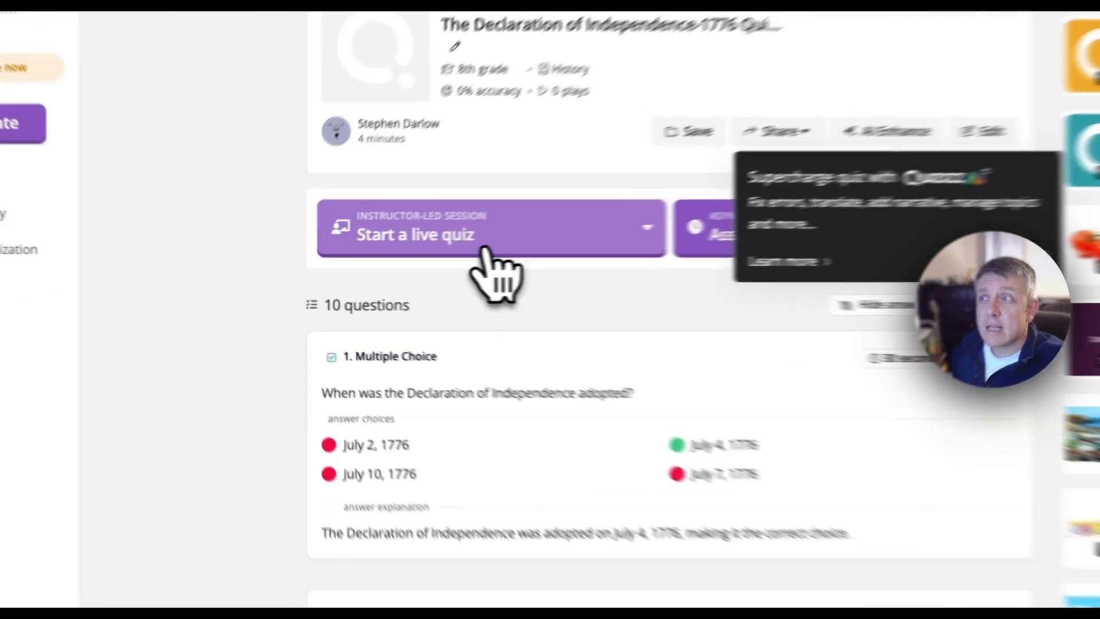
# Step: Check the live quiz modes and examine the independent practice assignment settings, including deadline and mastery options, and return to the quiz page
pyautogui.click(390, 282)
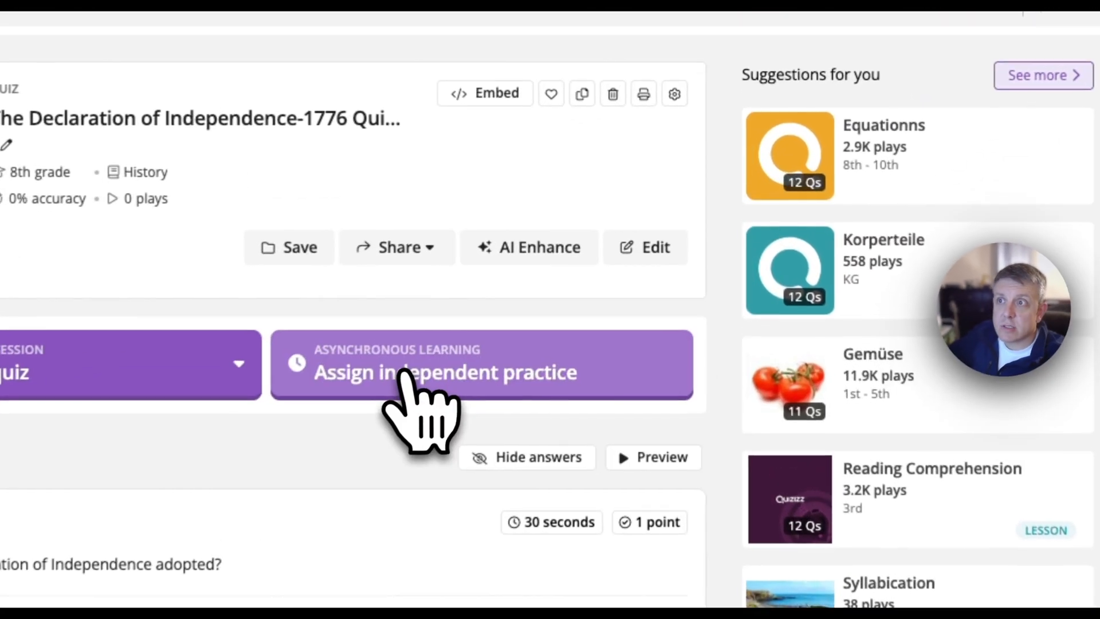
pyautogui.click(454, 351)
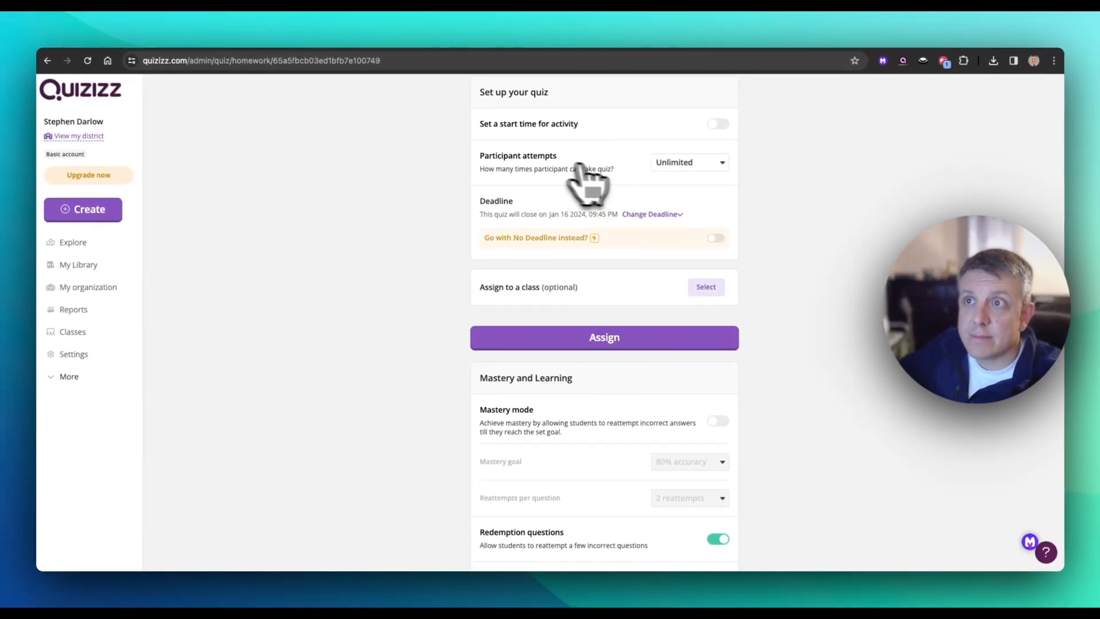
pyautogui.scroll(-1, 619, 321)
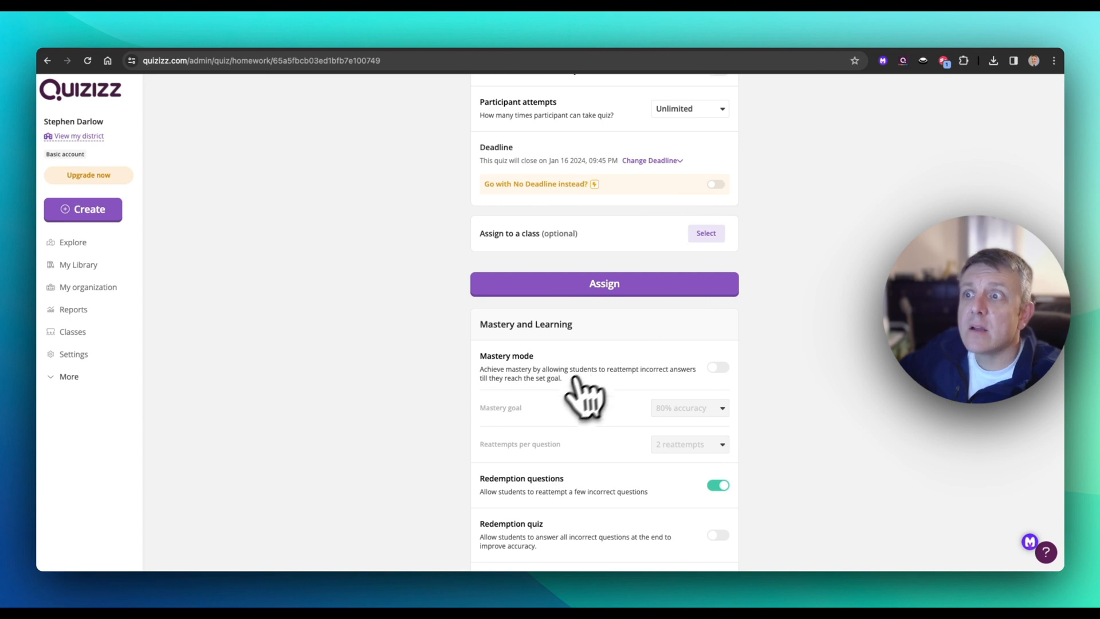
pyautogui.scroll(-1, 572, 401)
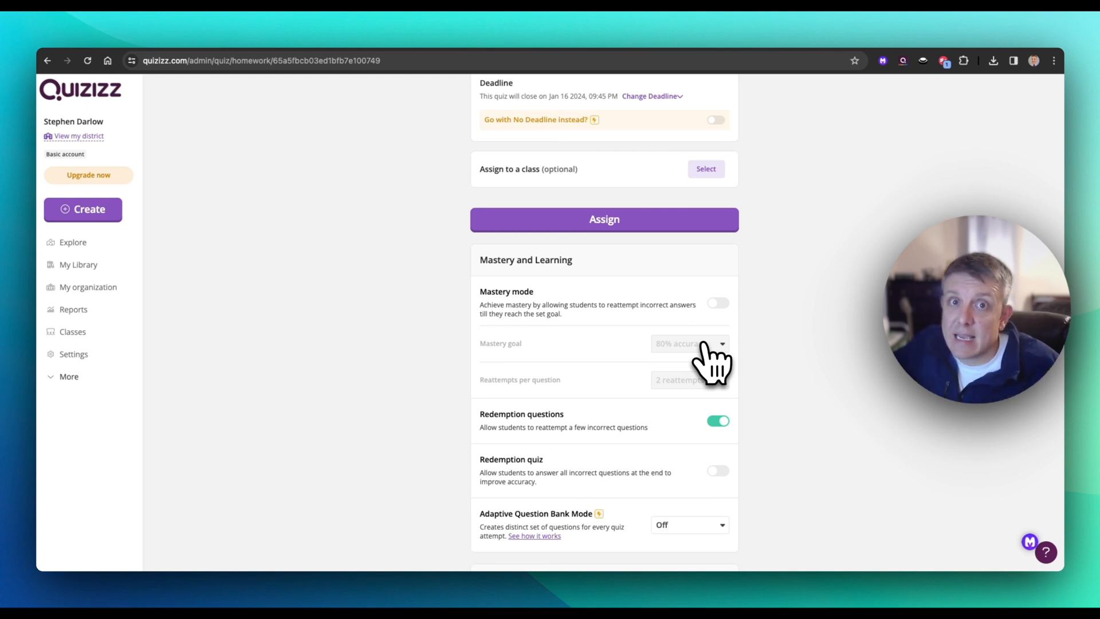
pyautogui.scroll(-2, 545, 393)
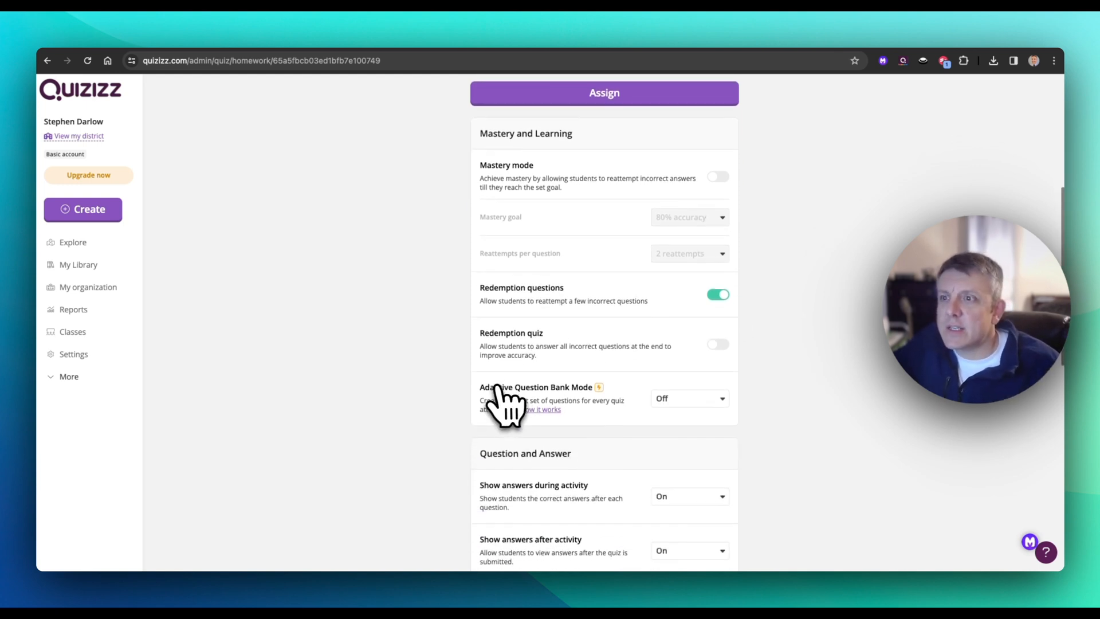
pyautogui.scroll(5, 498, 395)
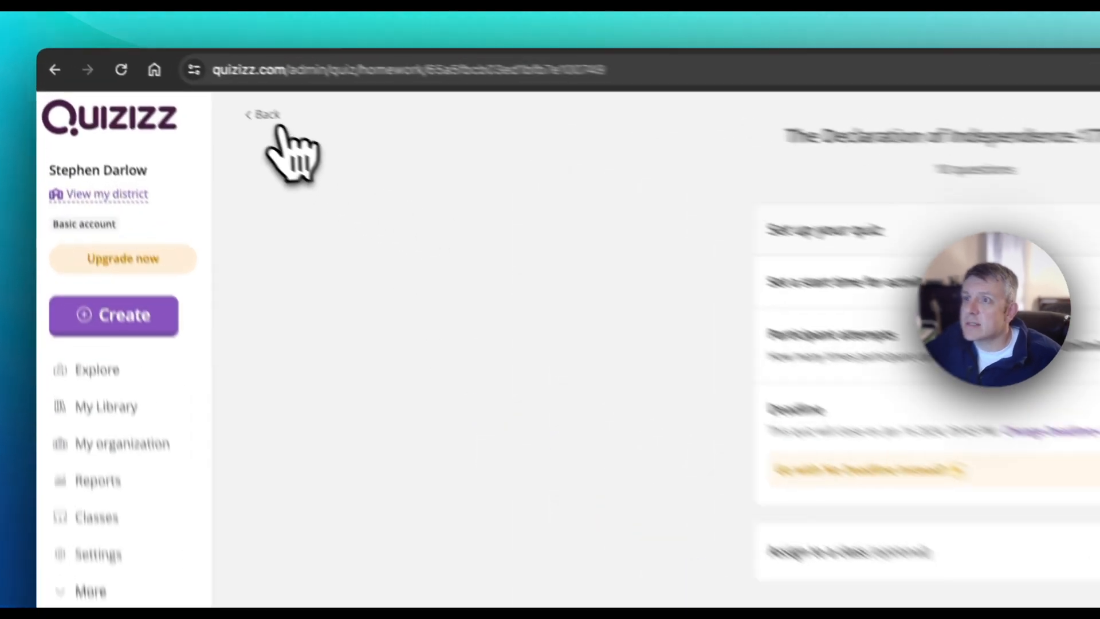
pyautogui.click(173, 87)
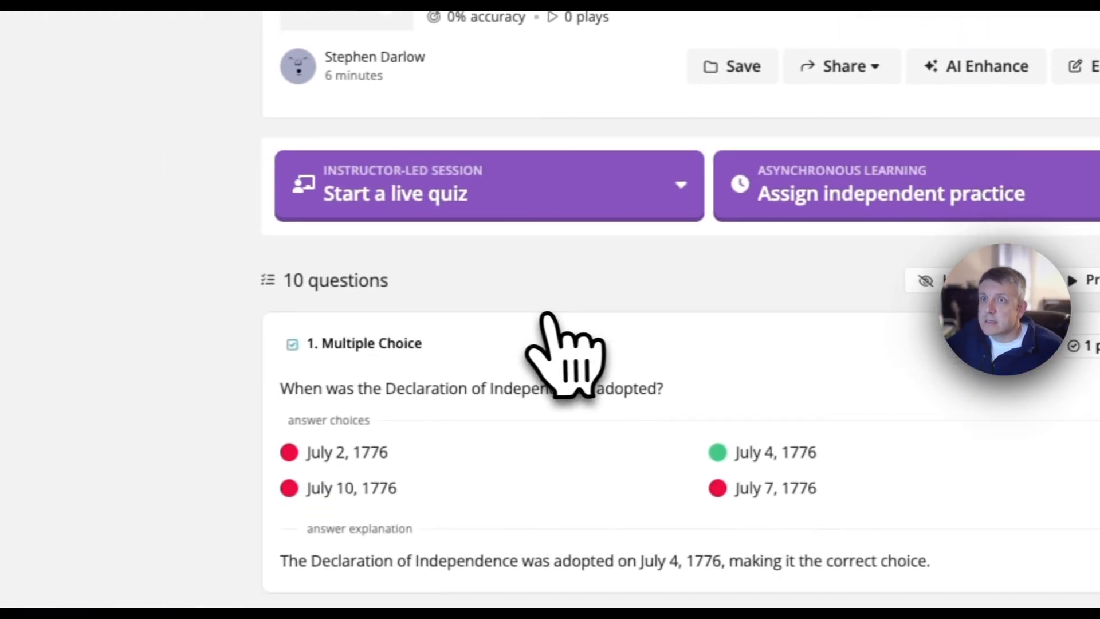
pyautogui.scroll(-3, 542, 314)
pyautogui.scroll(5, 543, 314)
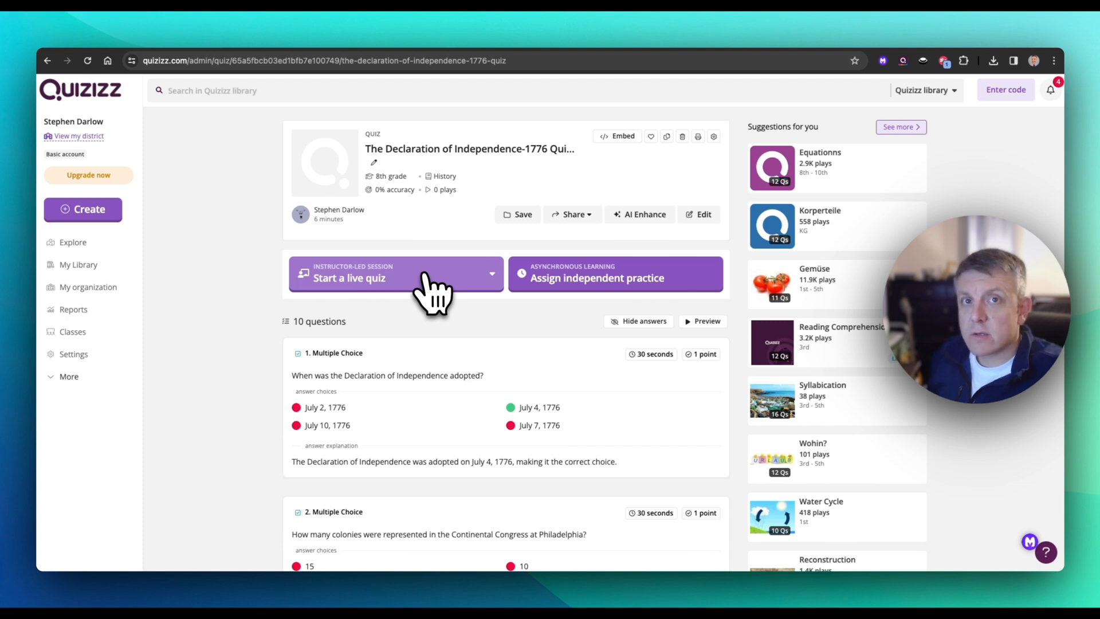
# Step: Look through the quiz reports and open the published Declaration of Independence quiz from the library
pyautogui.click(92, 317)
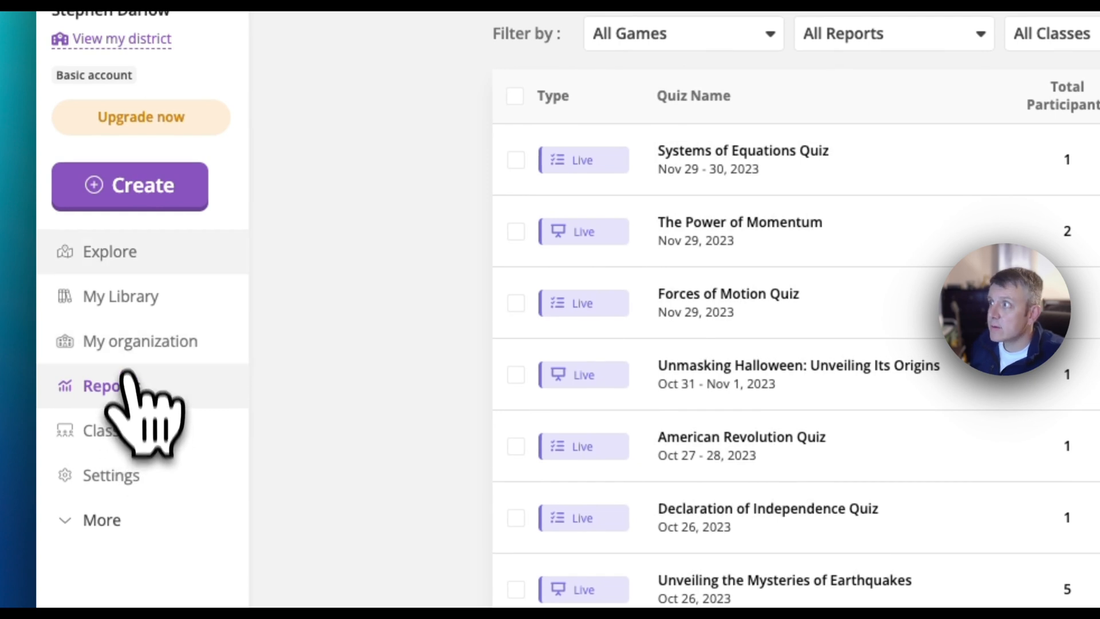
pyautogui.click(126, 287)
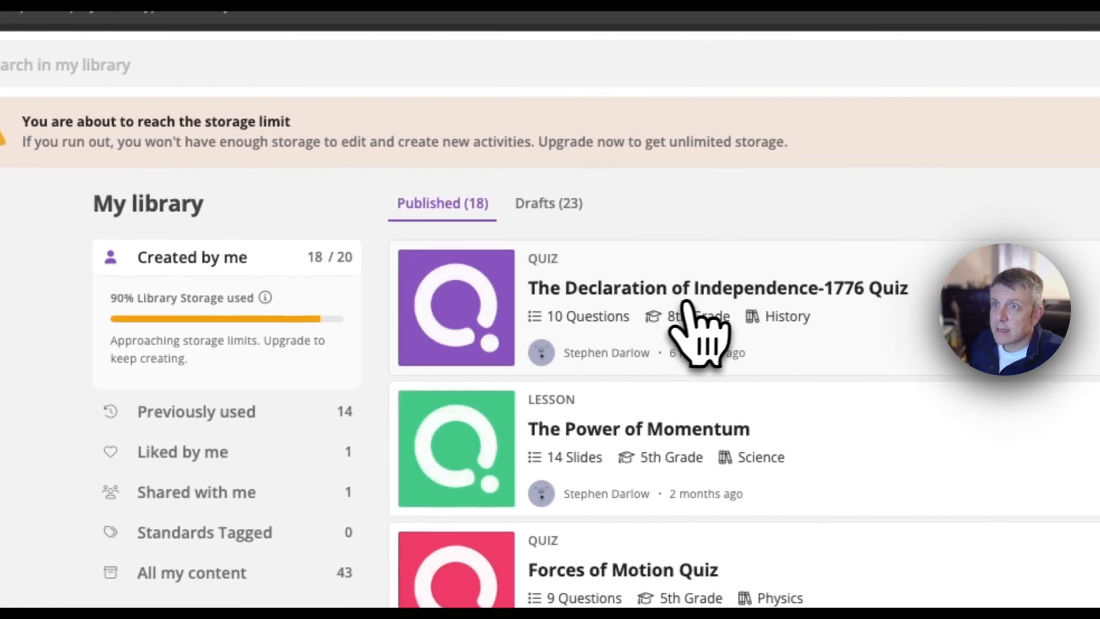
pyautogui.click(726, 283)
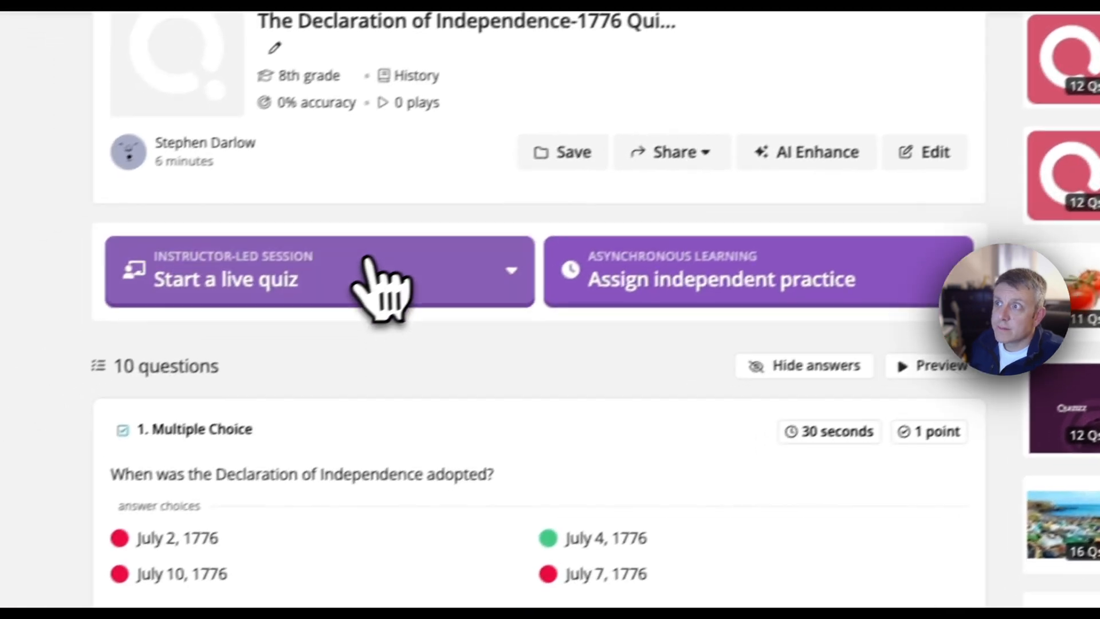
# Step: Open the quiz's live Classic mode setup and examine its attempt, mastery, answer, timer and gamification settings
pyautogui.click(244, 418)
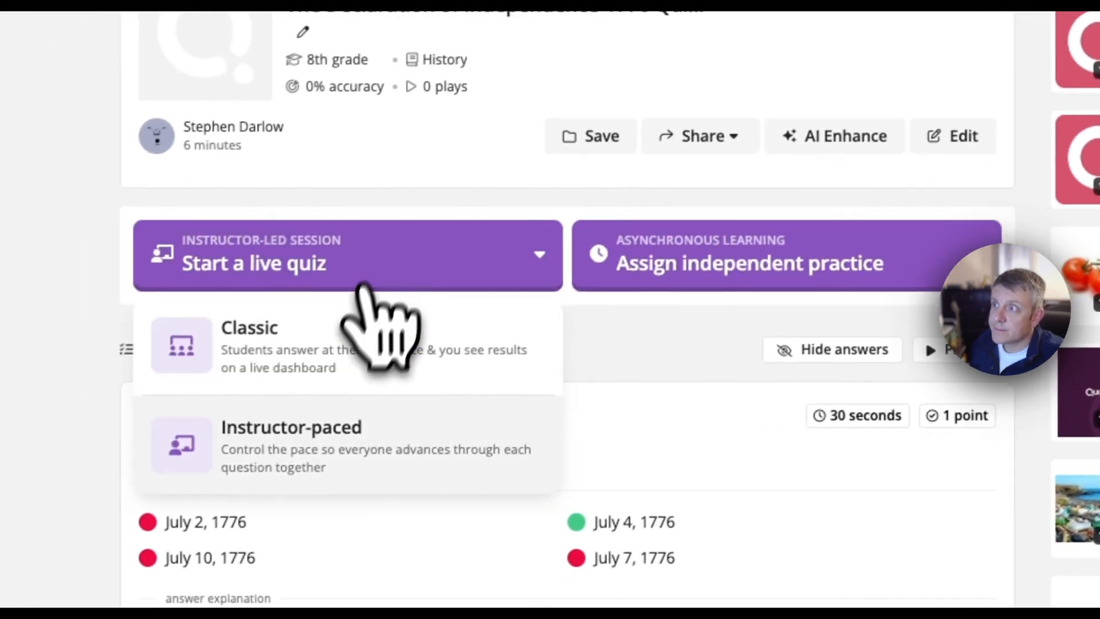
pyautogui.click(343, 347)
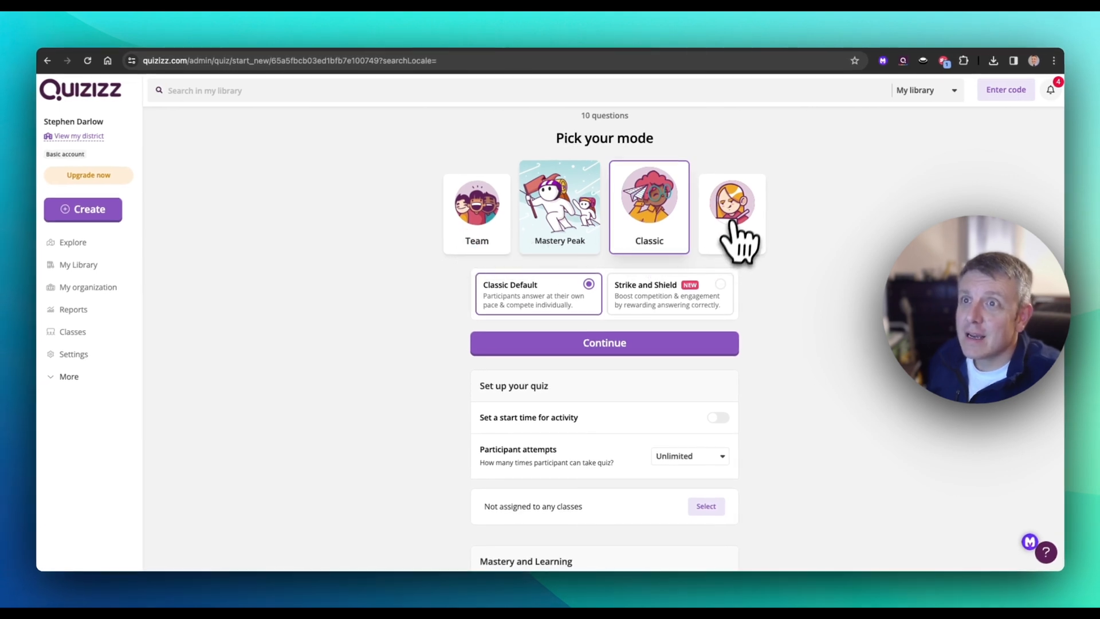
pyautogui.scroll(-5, 590, 314)
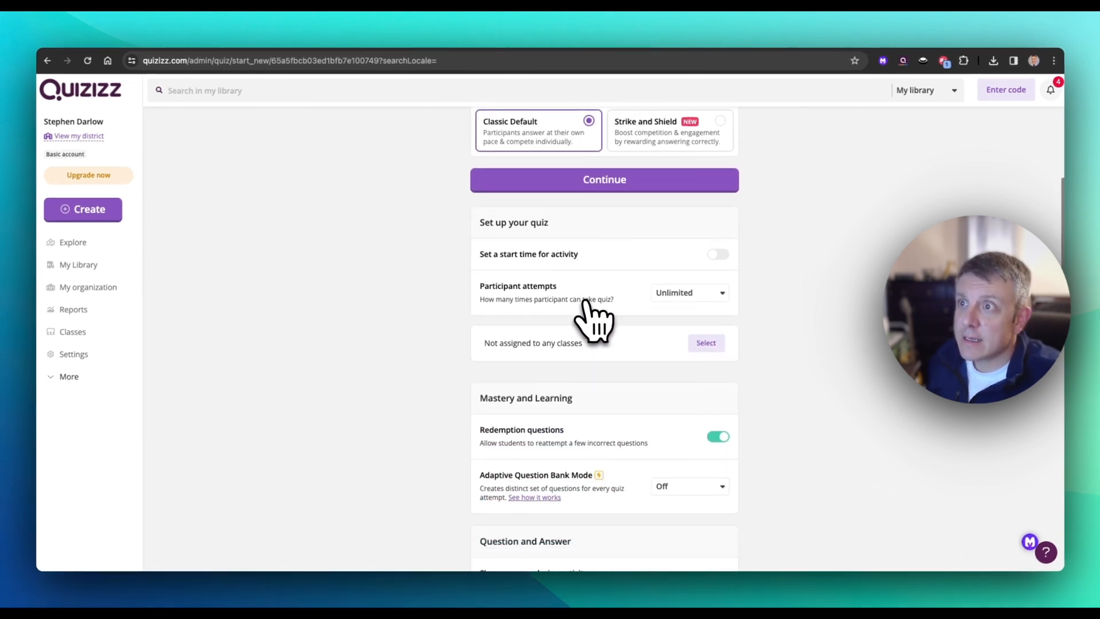
pyautogui.scroll(-2, 590, 315)
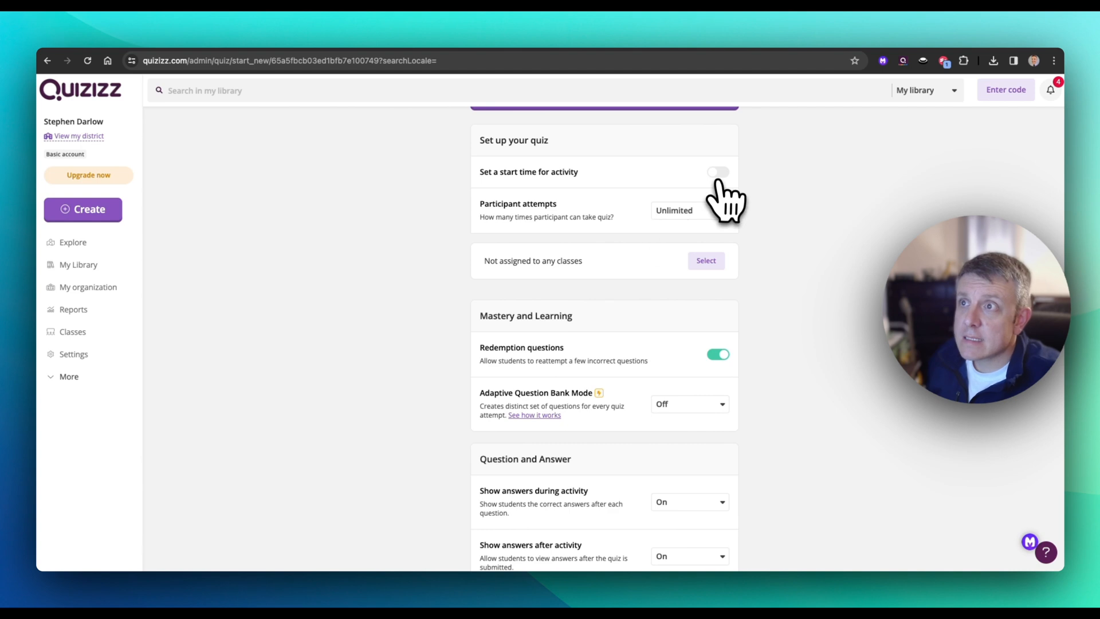
pyautogui.scroll(-3, 602, 319)
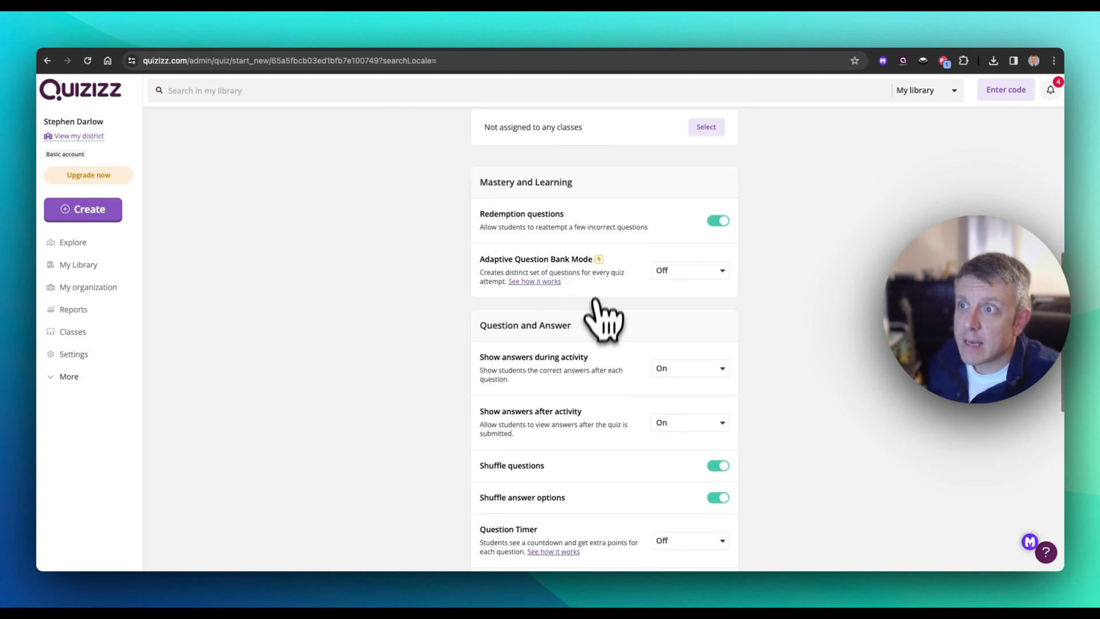
pyautogui.scroll(-3, 596, 304)
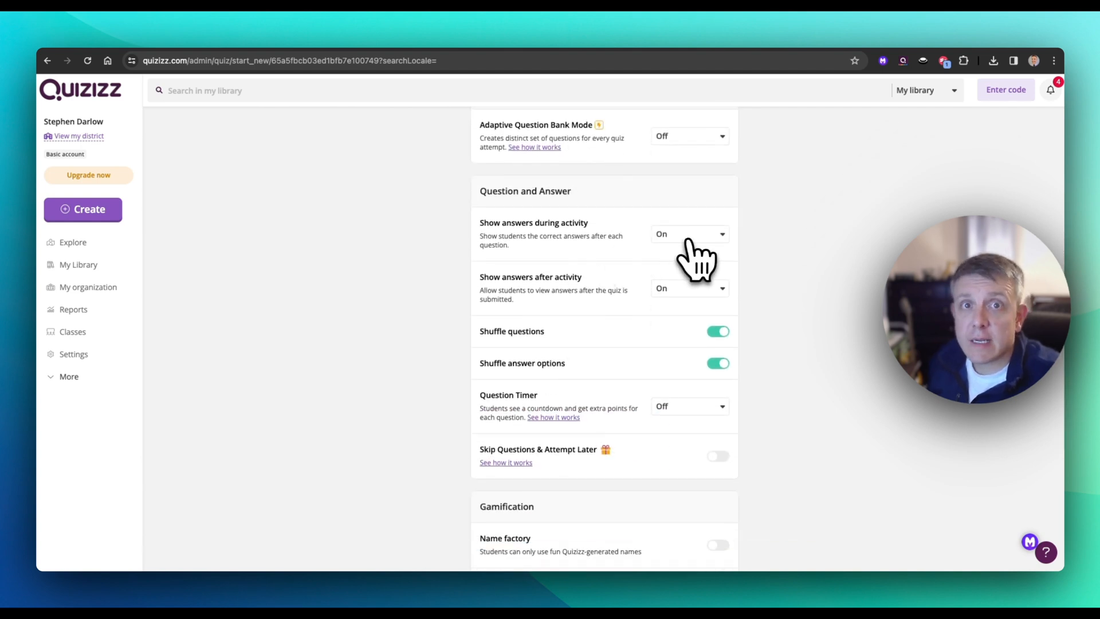
pyautogui.scroll(-2, 686, 309)
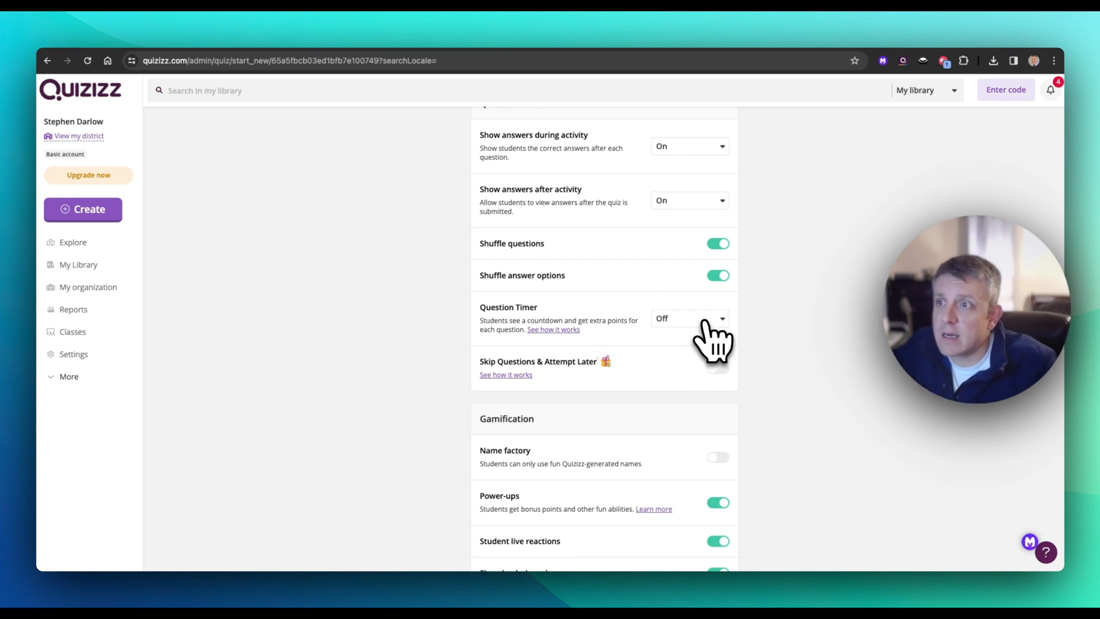
pyautogui.scroll(-5, 695, 332)
pyautogui.scroll(-1, 696, 332)
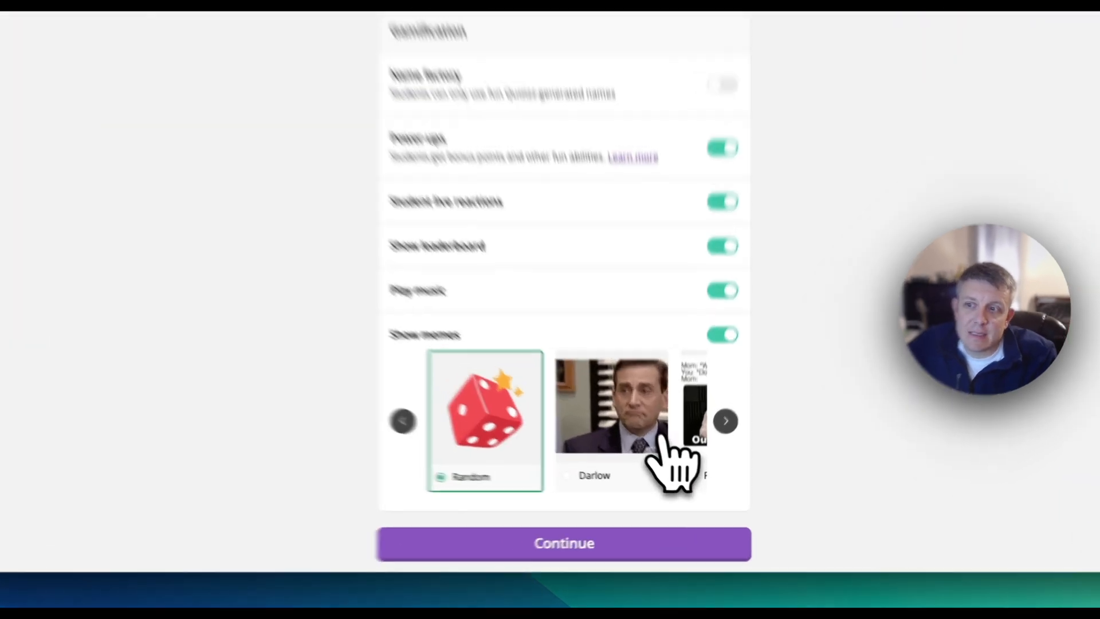
# Step: Select the custom meme set beside Random in the gamification settings and browse the other available meme sets
pyautogui.click(639, 484)
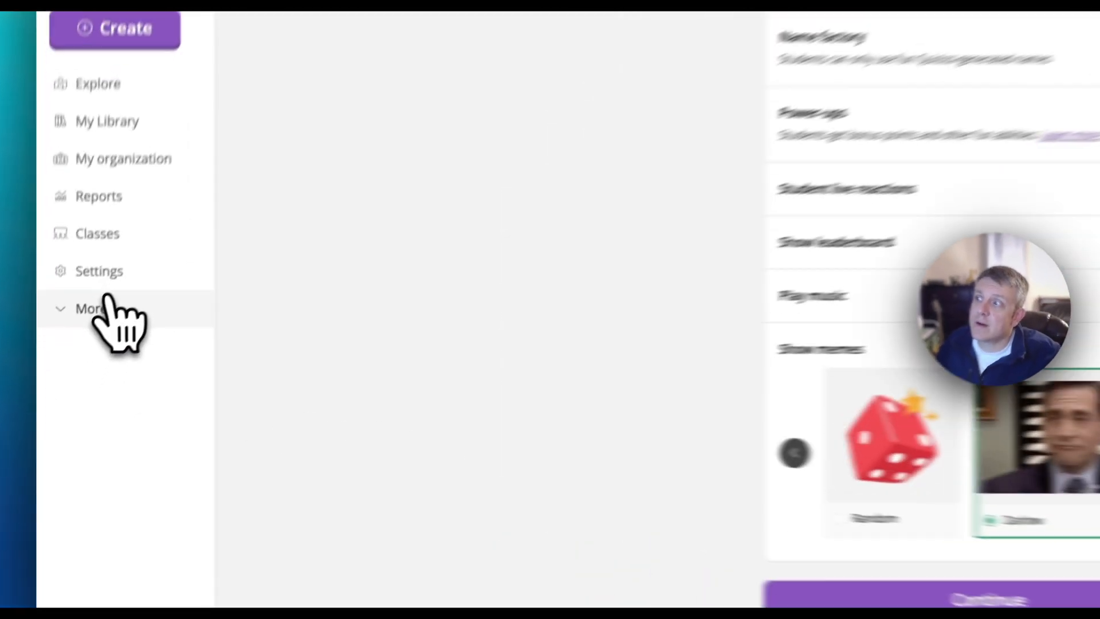
pyautogui.click(75, 376)
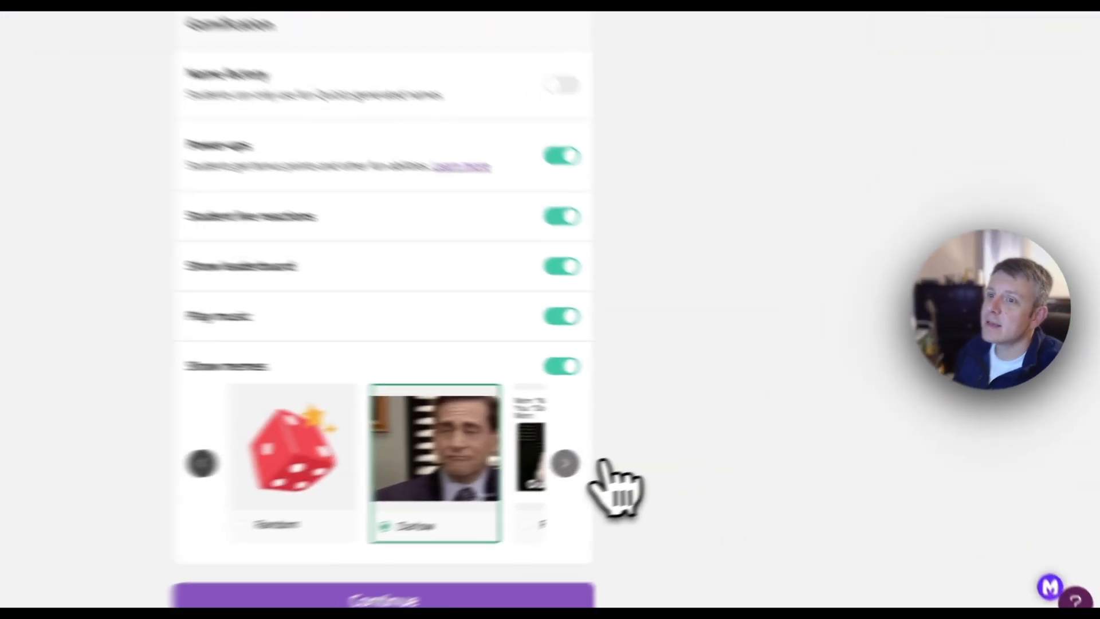
pyautogui.click(720, 462)
pyautogui.click(446, 462)
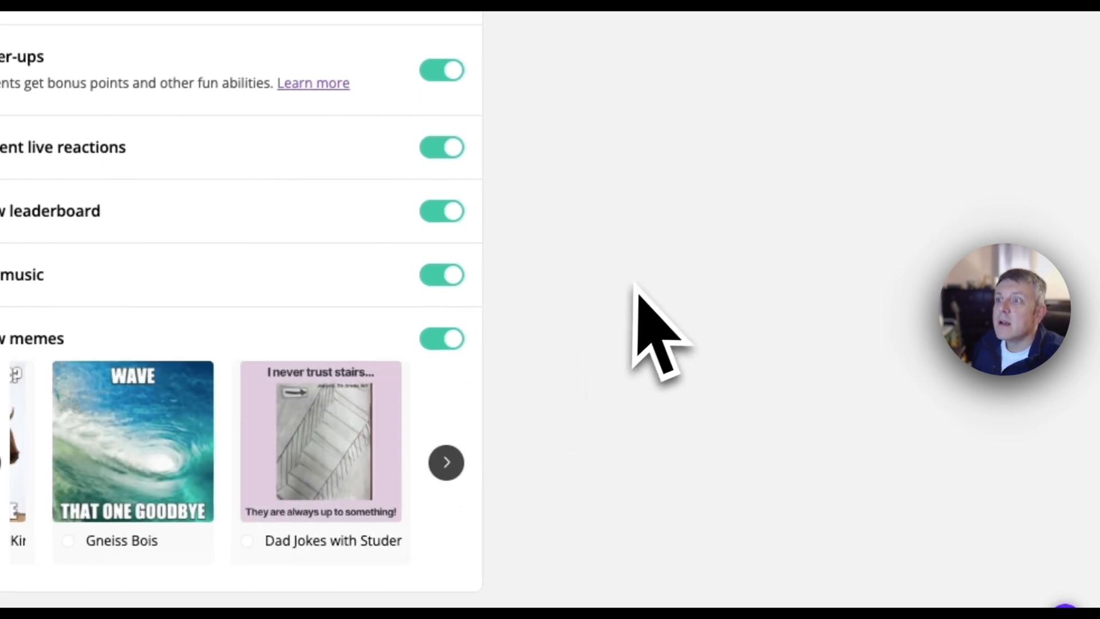
pyautogui.scroll(15, 642, 293)
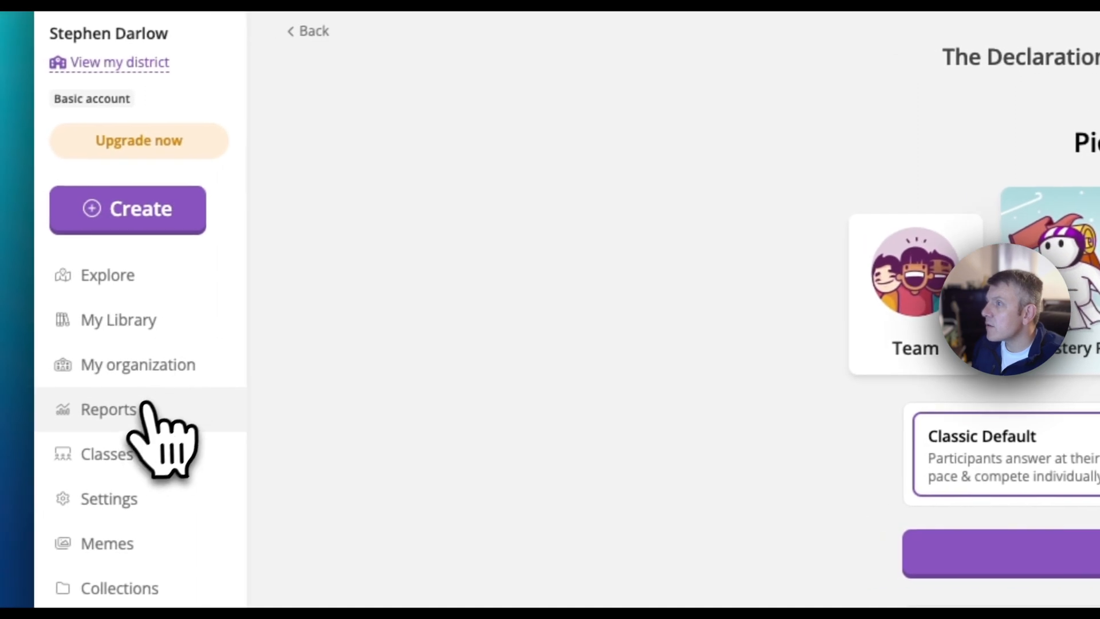
# Step: Open the Unveiling the Mysteries of Earthquakes report and review the summary figures and each participant's results
pyautogui.click(147, 410)
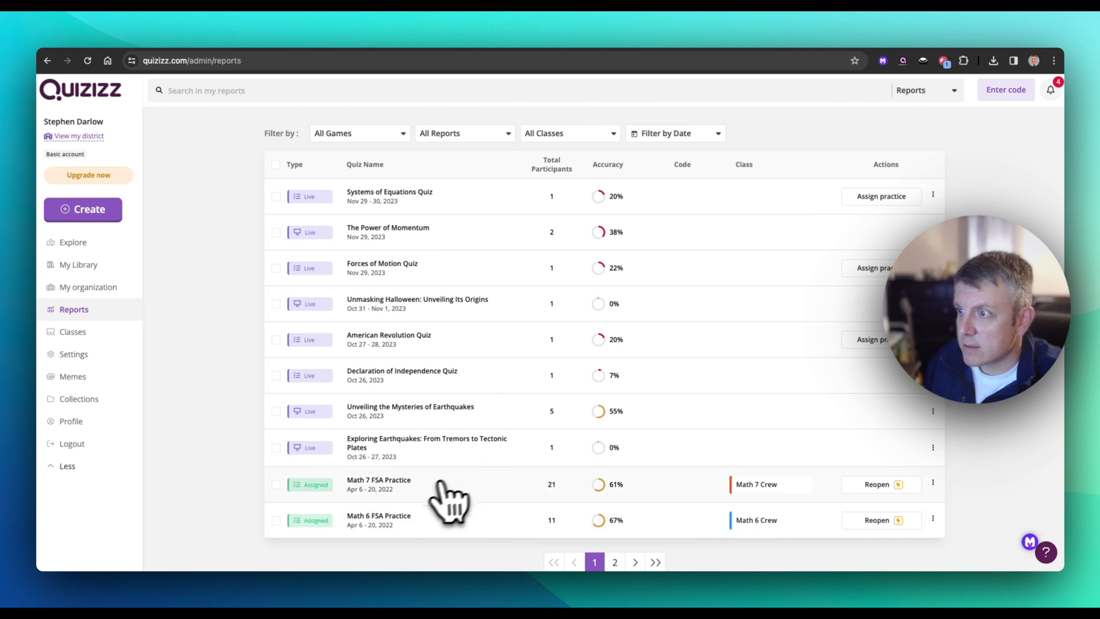
pyautogui.scroll(-1, 395, 486)
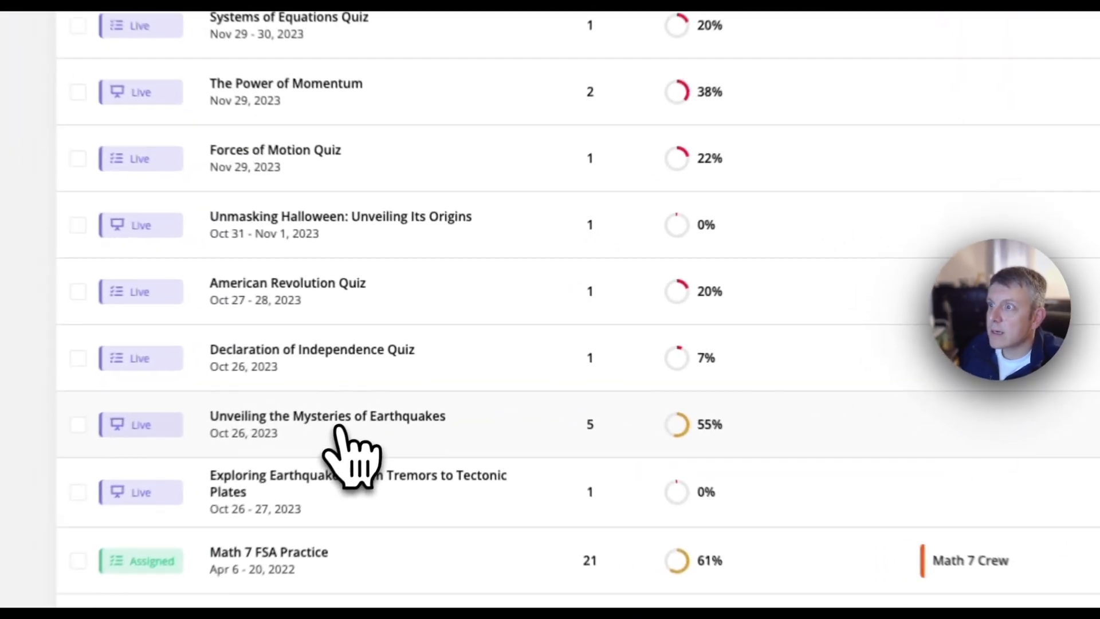
pyautogui.click(420, 395)
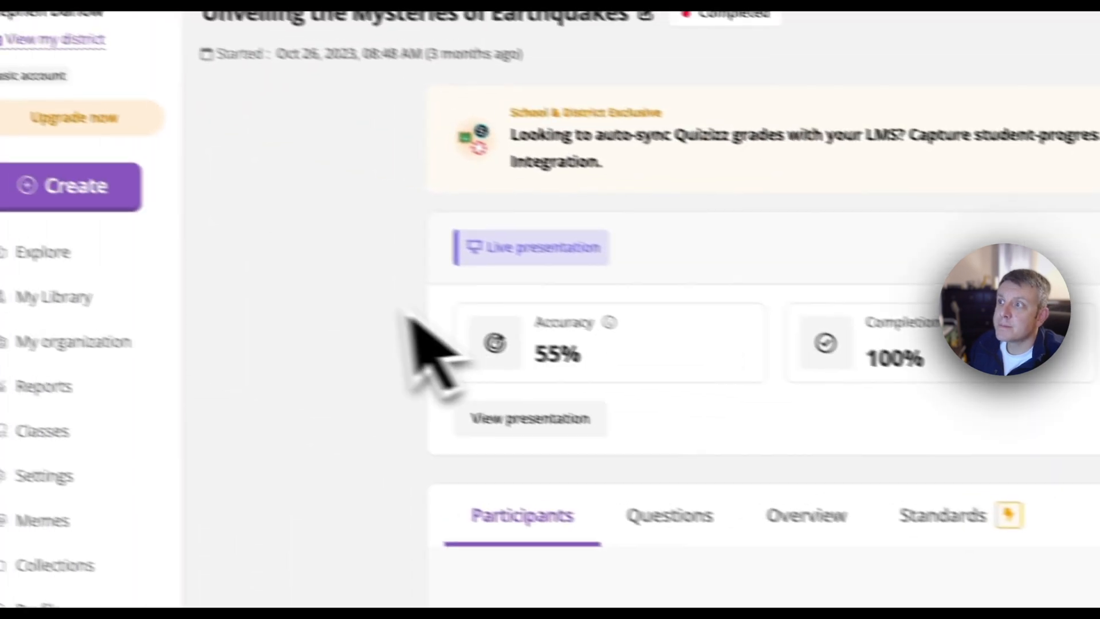
pyautogui.scroll(-3, 309, 312)
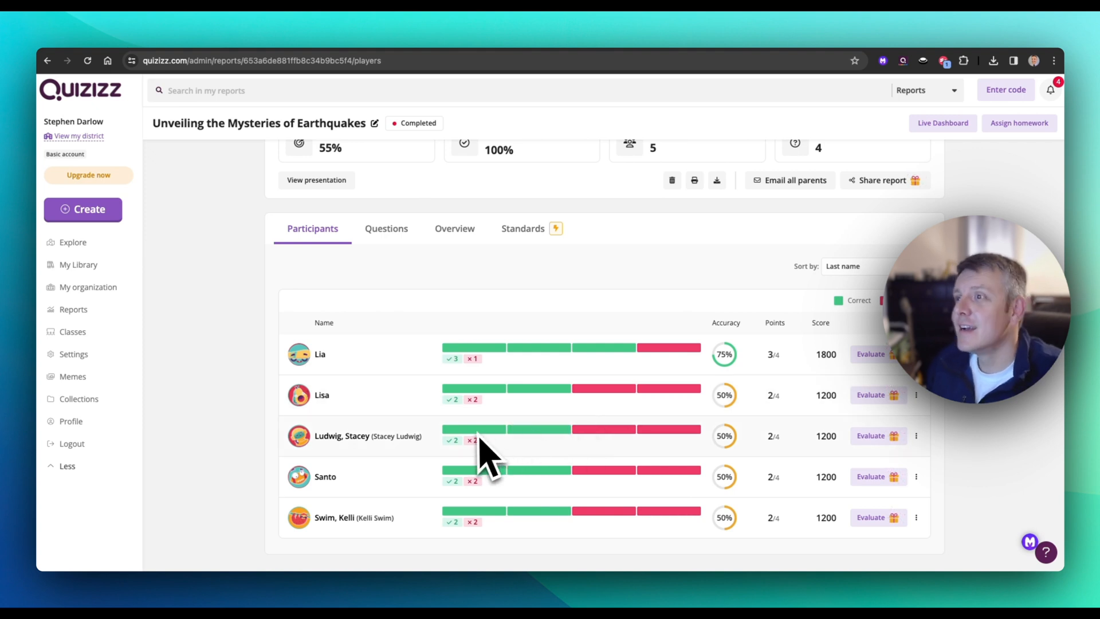
pyautogui.scroll(3, 544, 344)
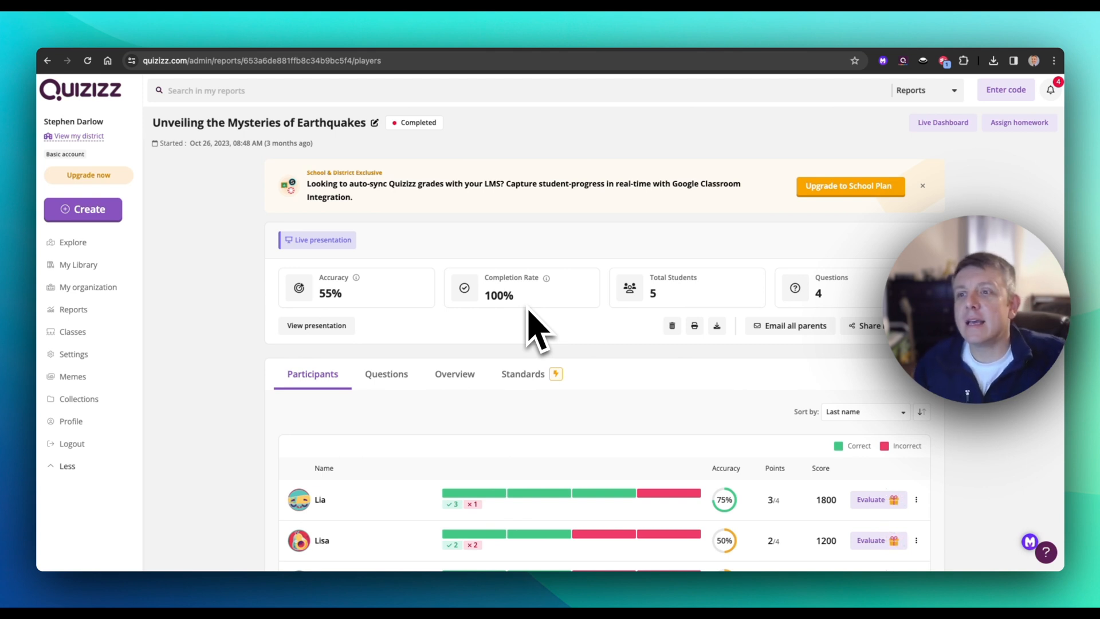
pyautogui.scroll(-3, 529, 327)
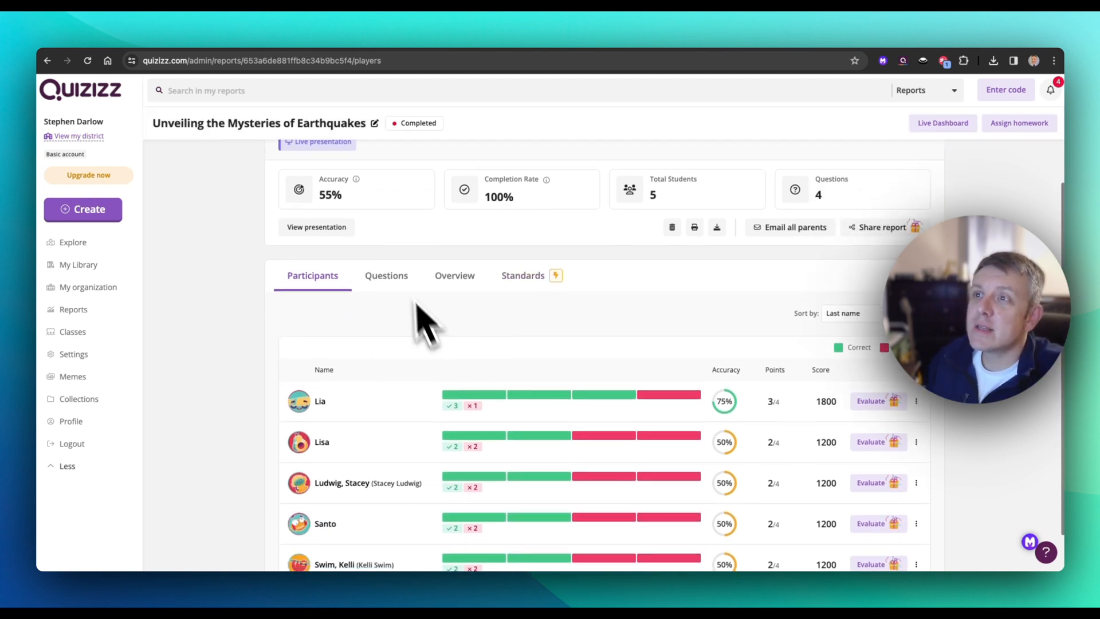
pyautogui.scroll(-2, 653, 384)
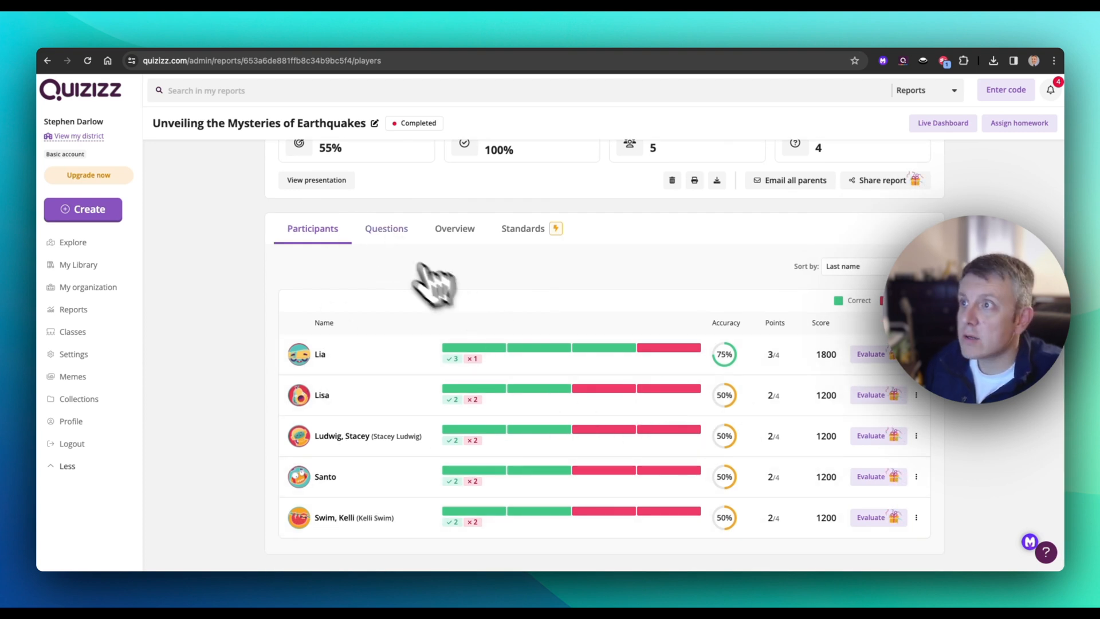
# Step: Review the report's question-by-question results, including the individual student responses to the question about the largest recorded earthquake
pyautogui.click(398, 230)
pyautogui.scroll(-2, 475, 353)
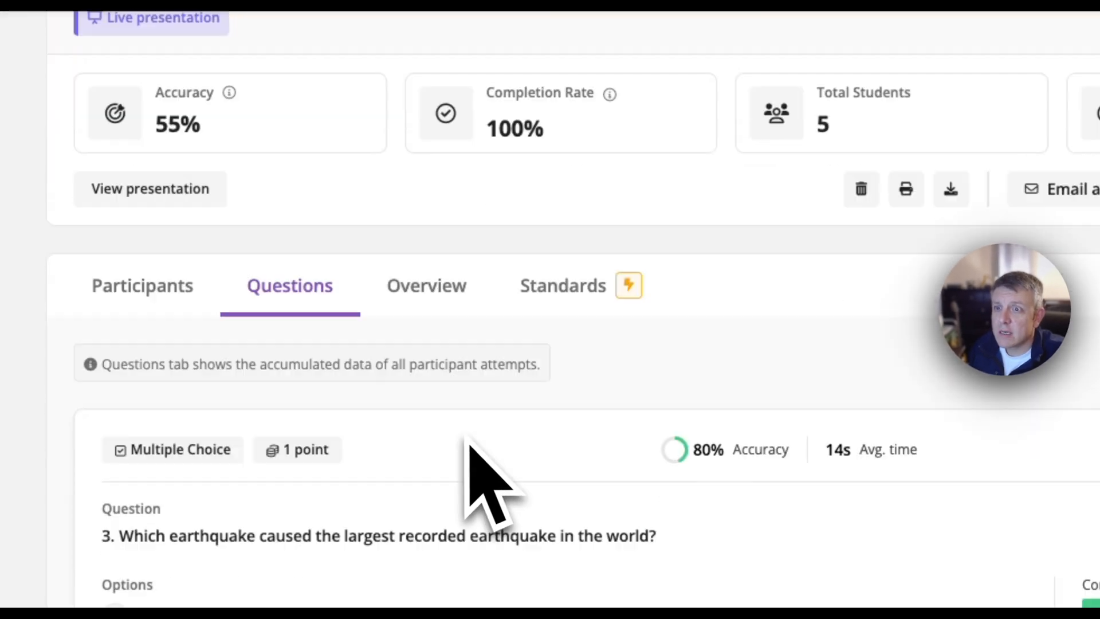
pyautogui.scroll(-4, 467, 443)
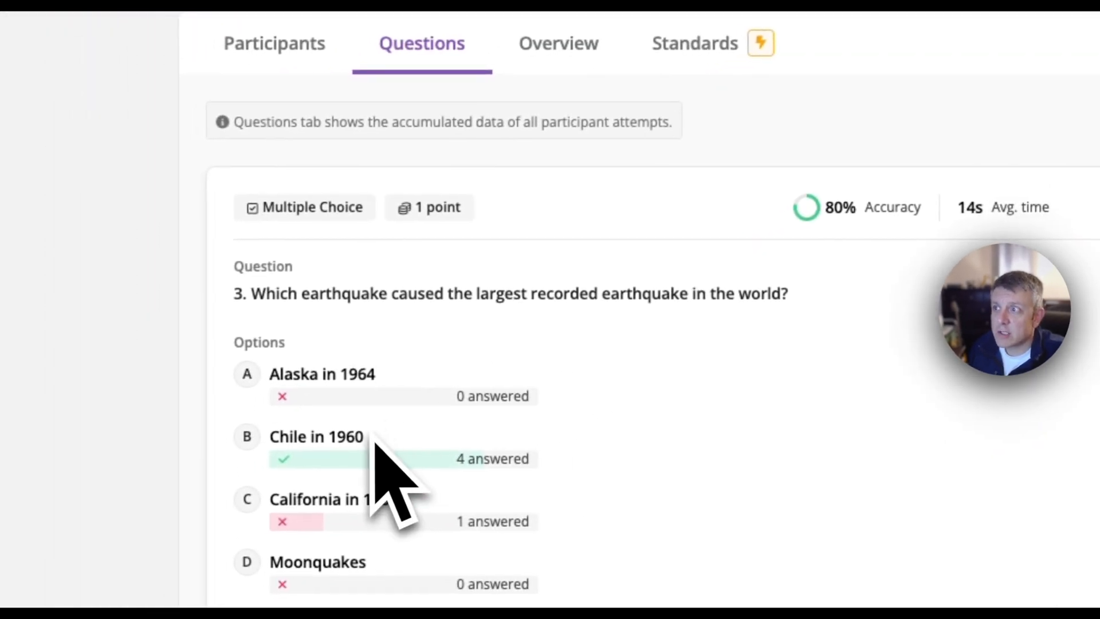
pyautogui.scroll(-3, 401, 452)
pyautogui.click(484, 252)
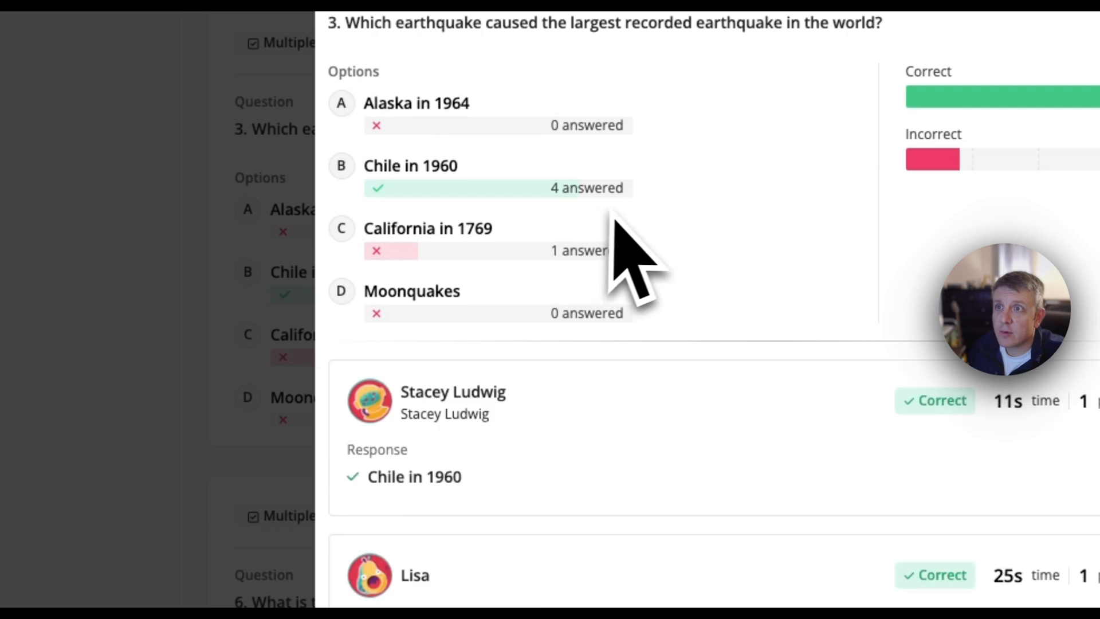
pyautogui.scroll(-7, 629, 344)
pyautogui.scroll(7, 466, 420)
pyautogui.click(196, 306)
pyautogui.scroll(-20, 346, 212)
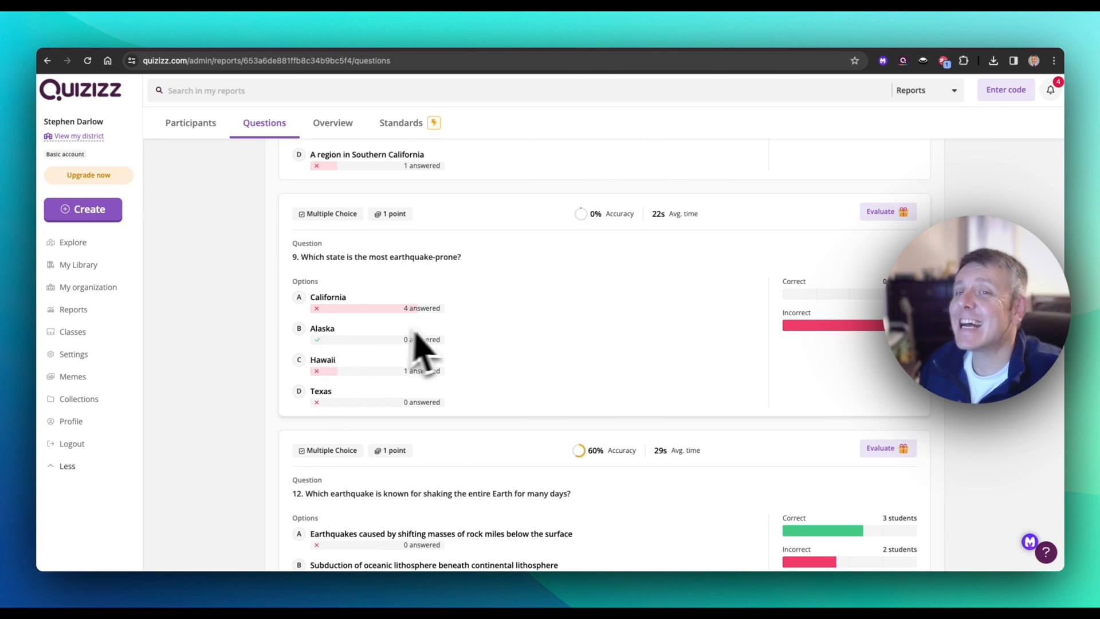
pyautogui.scroll(15, 465, 369)
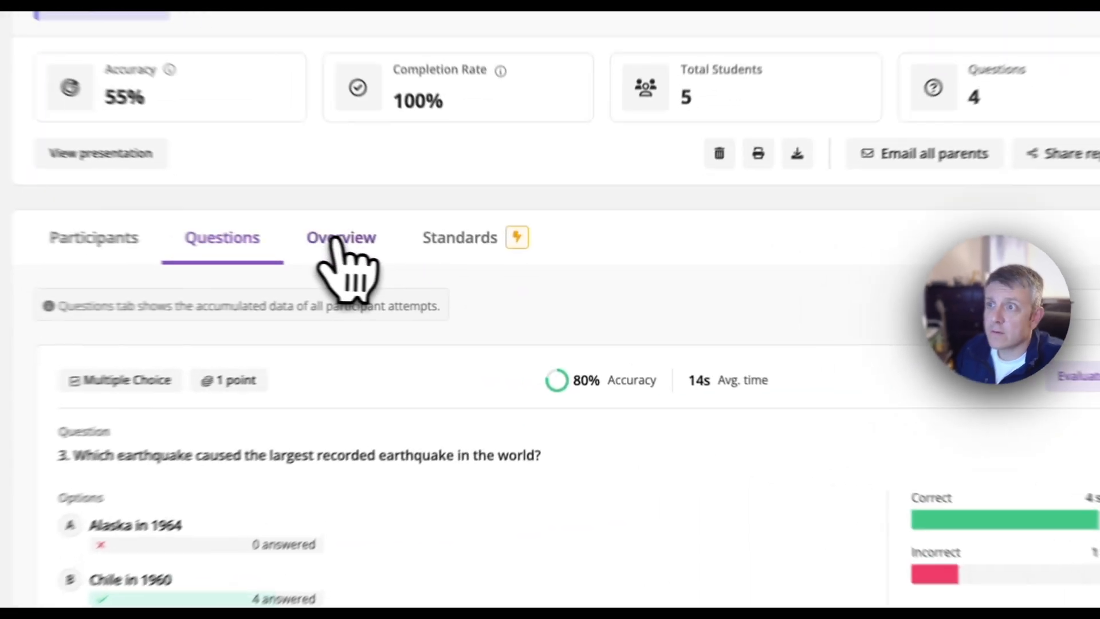
# Step: Examine the report's overview of each participant's answers and check its sorting options, keeping Last name
pyautogui.click(454, 360)
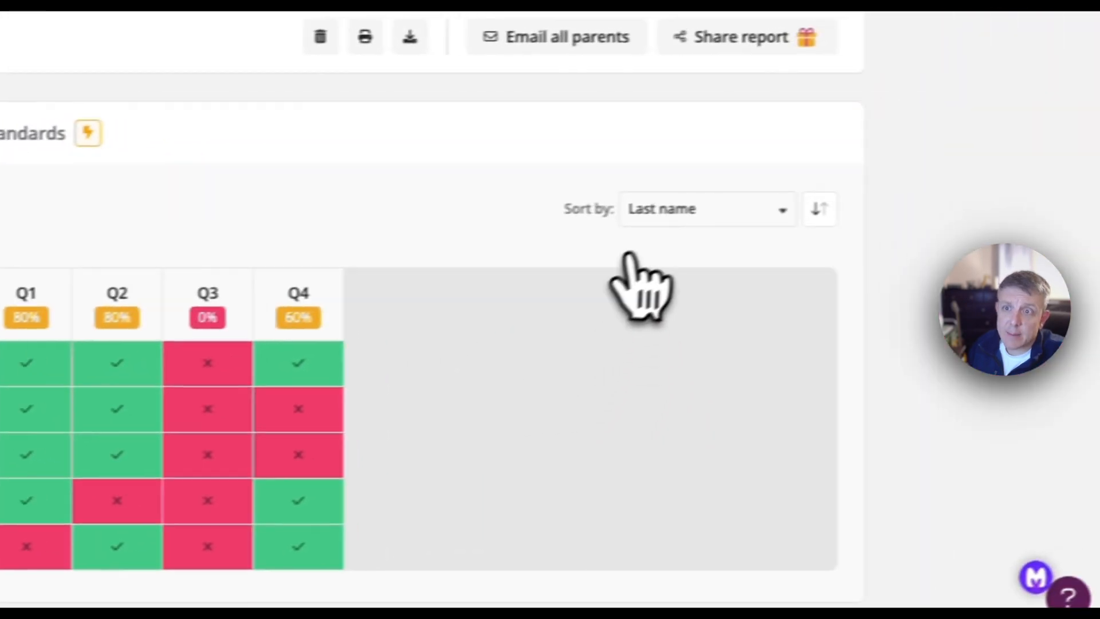
pyautogui.click(659, 211)
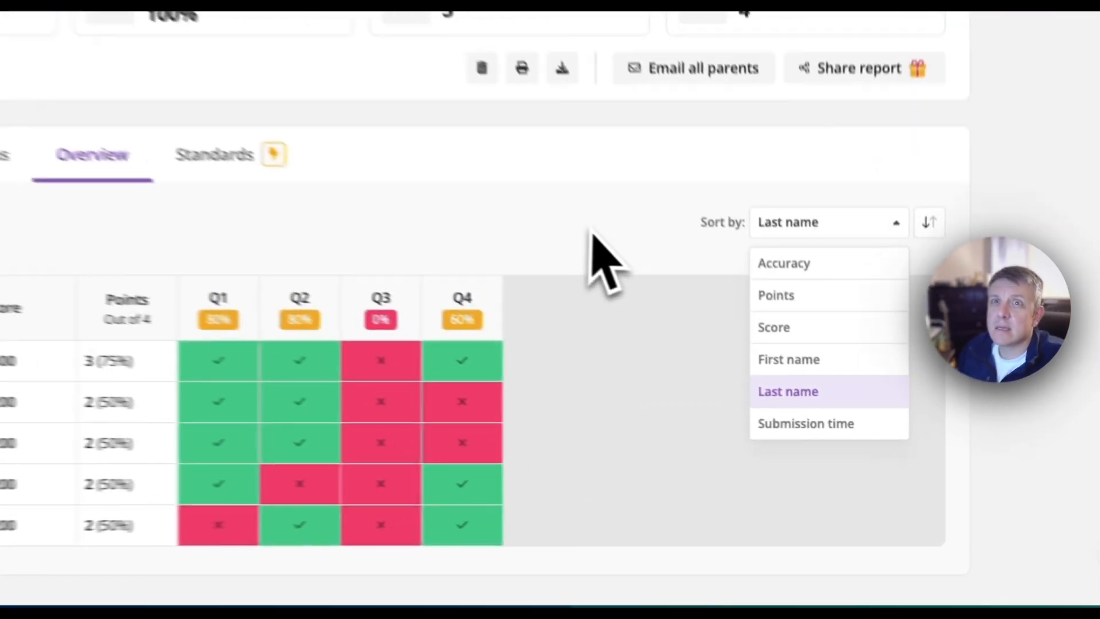
pyautogui.click(742, 304)
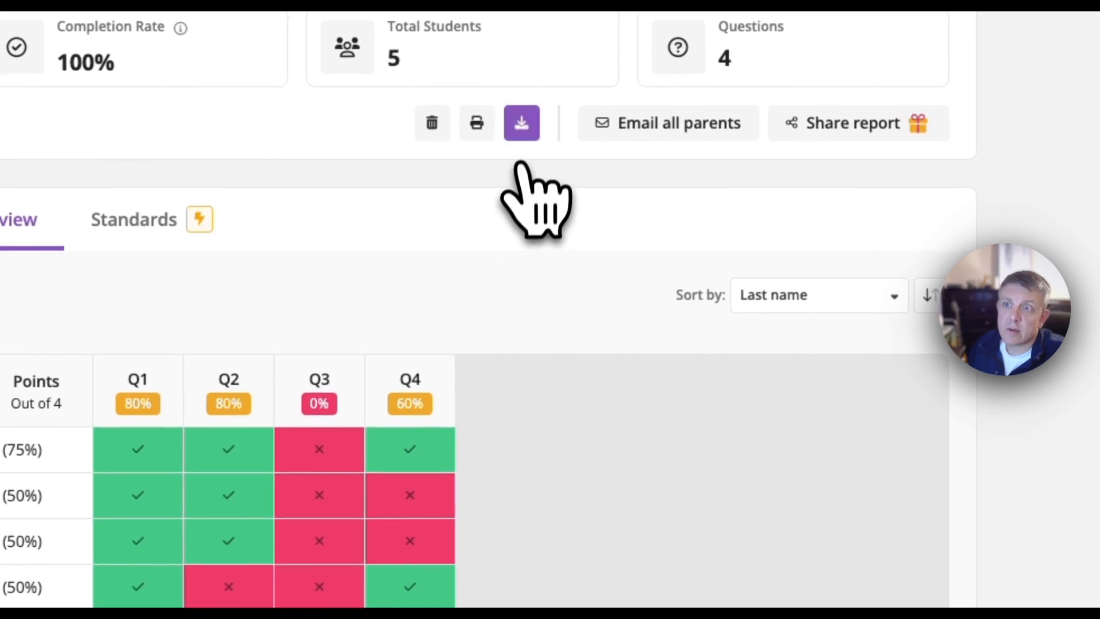
# Step: Download the earthquake report as a spreadsheet and look through its data sheets, including Participant Data
pyautogui.click(522, 132)
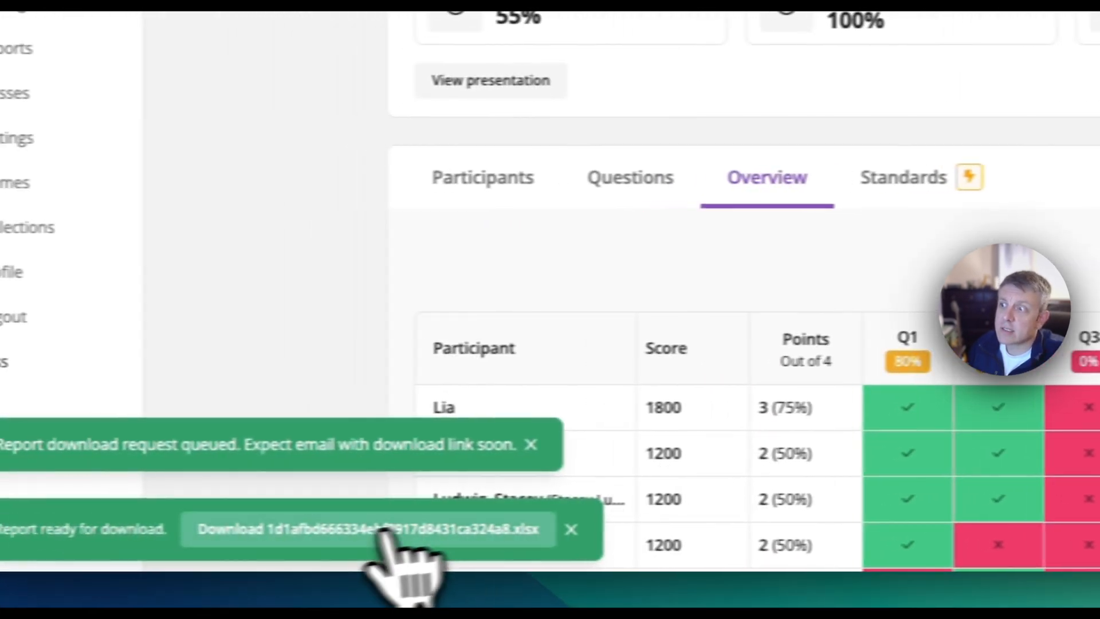
pyautogui.click(385, 530)
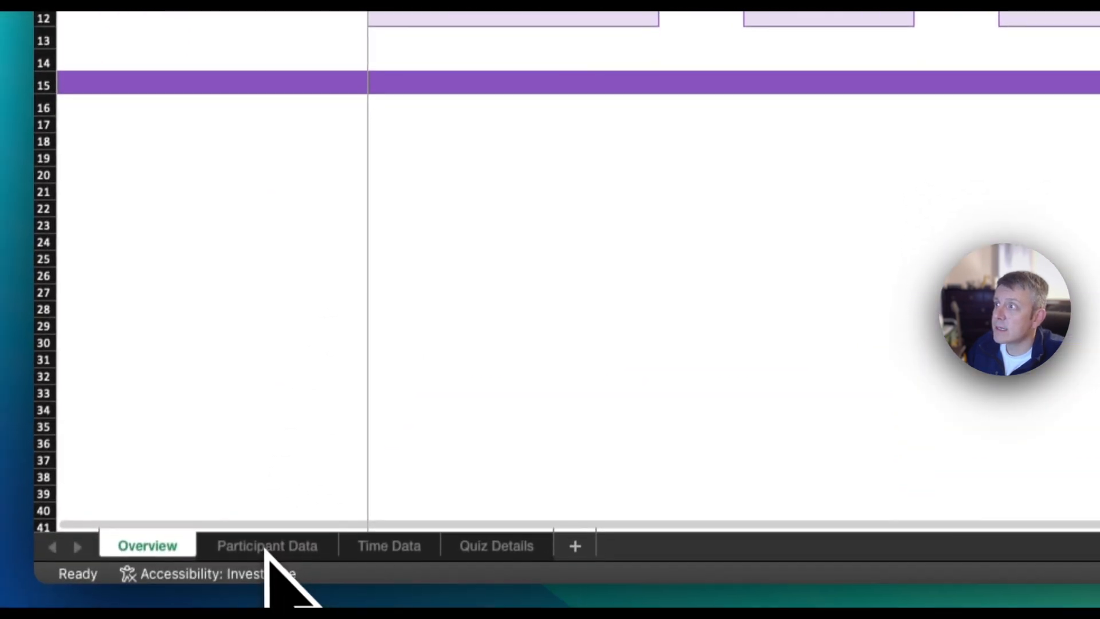
pyautogui.click(265, 545)
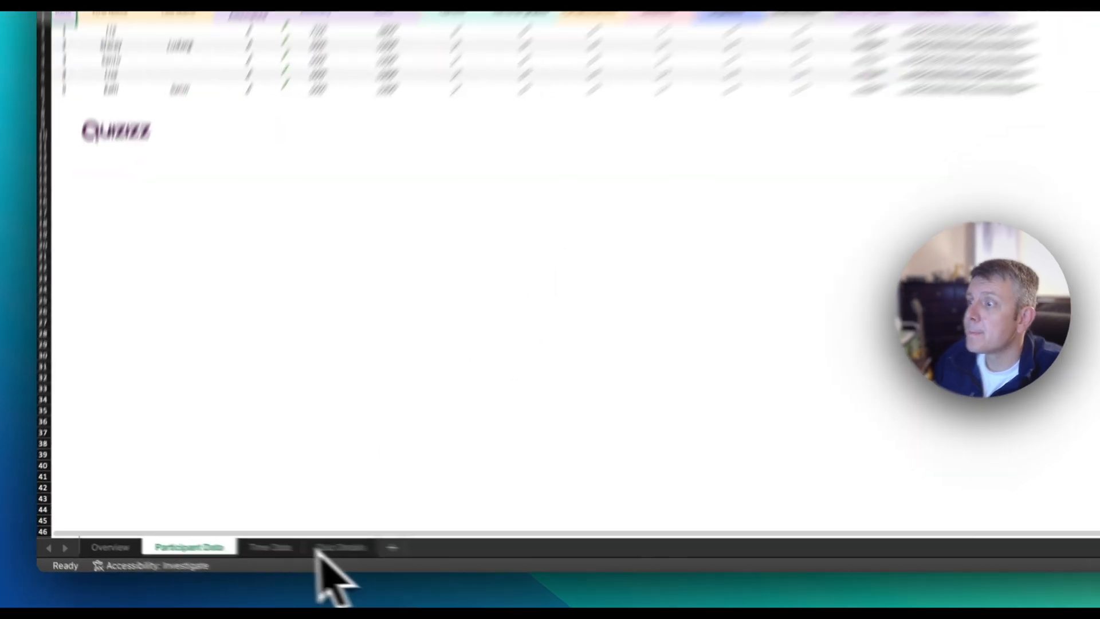
pyautogui.click(221, 552)
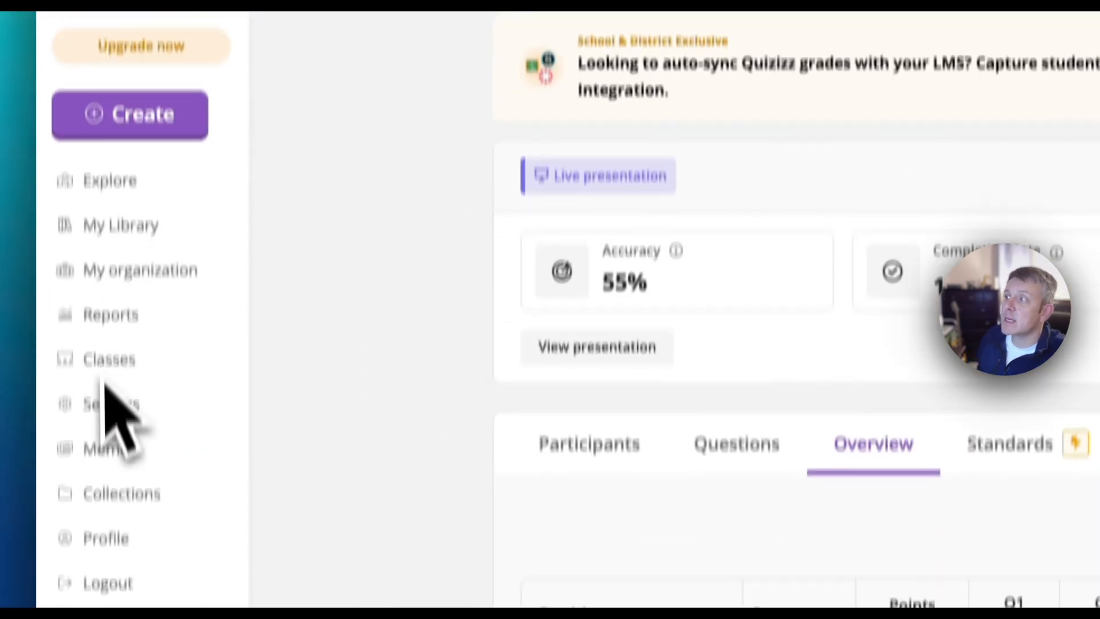
# Step: Return to Quizizz and open the page for managing and creating meme sets
pyautogui.click(120, 385)
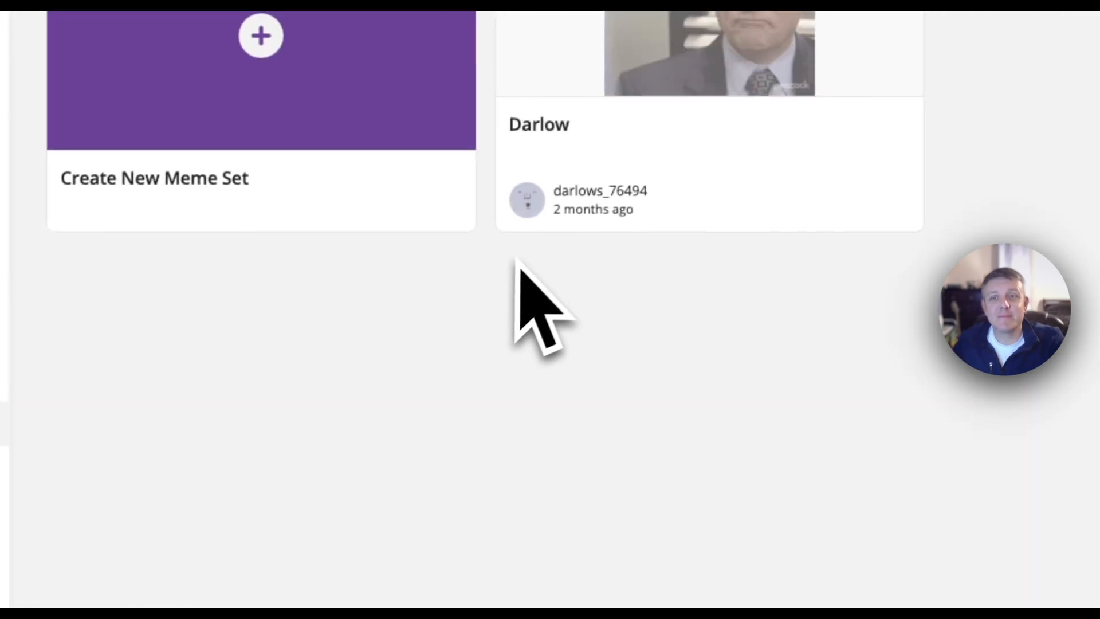